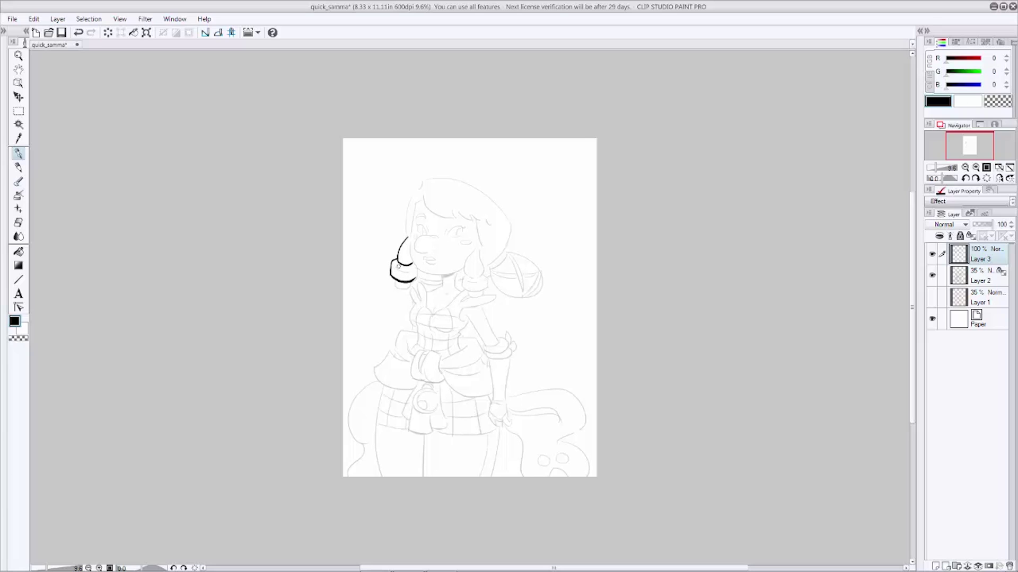
Ink the left pigtail's hair tie and the left contour of the face over the sketch, on Layer 3
drag(393, 266, 411, 265)
key(ctrl+z)
mouse_move(424, 198)
mouse_down()
mouse_move(409, 244)
mouse_move(412, 224)
mouse_move(416, 268)
mouse_up()
key(ctrl+z)
key(ctrl+z)
key(ctrl+z)
Ink the jaw and chin line of the face, undoing strokes that miss the sketch
drag(413, 266, 453, 275)
key(ctrl+z)
drag(463, 267, 429, 272)
key(ctrl+z)
drag(528, 201, 581, 209)
key(ctrl+z)
key(ctrl+z)
Ink the line under the chin and the right pigtail with its hair tie
mouse_move(442, 275)
mouse_down()
mouse_move(467, 265)
mouse_move(477, 276)
mouse_move(464, 288)
mouse_move(483, 279)
mouse_move(483, 289)
mouse_up()
key(ctrl+z)
key(ctrl+z)
key(ctrl+z)
key(ctrl+z)
key(ctrl+z)
key(ctrl+z)
Ink the lower end of the left pigtail and the neck lines below the chin
drag(394, 281, 442, 287)
key(ctrl+z)
key(ctrl+z)
mouse_move(459, 273)
mouse_down()
mouse_move(466, 291)
mouse_move(427, 293)
mouse_move(442, 276)
mouse_up()
key(ctrl+z)
key(ctrl+z)
Ink both eyes with their upper lashes, following the sketched face
drag(448, 234, 462, 227)
key(ctrl+z)
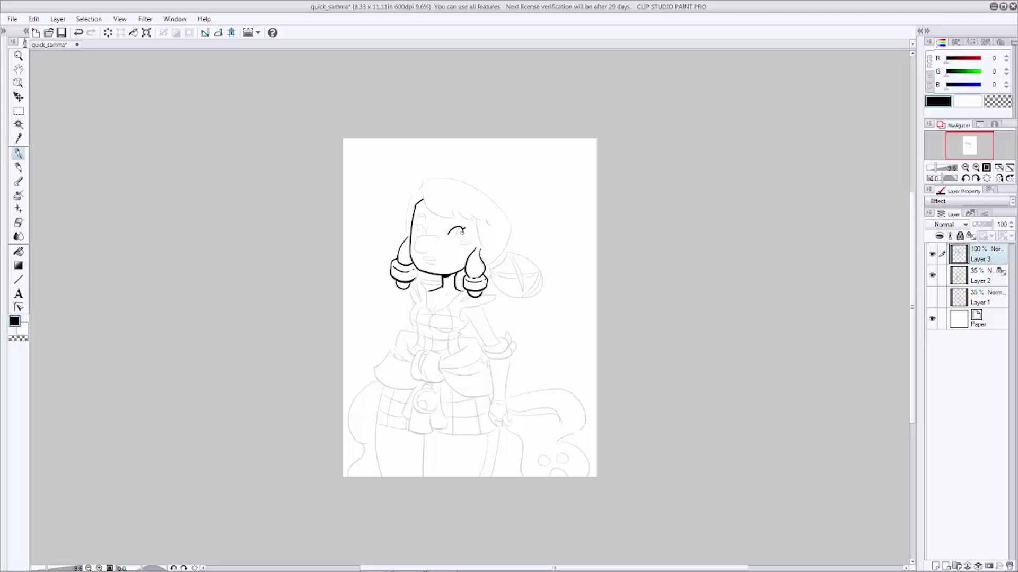
mouse_move(451, 237)
mouse_down()
mouse_move(464, 234)
mouse_move(426, 233)
mouse_up()
key(ctrl+z)
key(ctrl+z)
Ink the fringe across the forehead and the outer edge of the hair on the face's left side
mouse_move(415, 219)
mouse_down()
mouse_move(454, 211)
mouse_move(486, 220)
mouse_move(485, 250)
mouse_up()
key(ctrl+z)
key(ctrl+z)
key(ctrl+z)
mouse_move(410, 240)
mouse_down()
mouse_move(403, 225)
mouse_move(419, 185)
mouse_up()
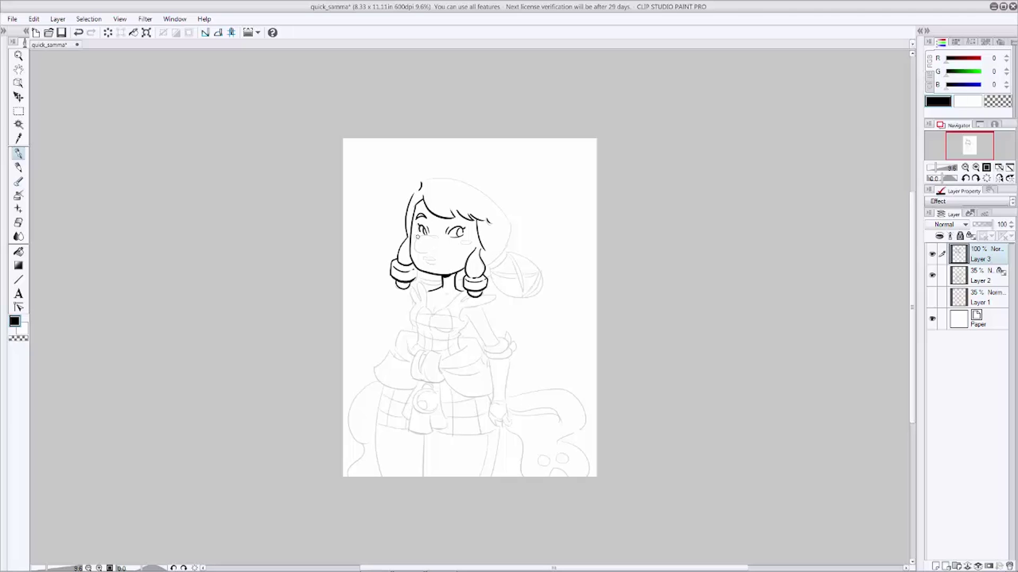
Ink the nose and the mouth
mouse_move(428, 251)
mouse_down()
mouse_move(416, 245)
mouse_move(438, 236)
mouse_move(437, 260)
mouse_up()
key(ctrl+z)
key(ctrl+z)
Ink the rounded outline of the hair from the parting over the crown to the nape
mouse_move(421, 182)
mouse_down()
mouse_move(443, 178)
mouse_move(492, 248)
mouse_move(508, 219)
mouse_move(460, 178)
mouse_move(420, 181)
mouse_move(461, 177)
mouse_move(507, 249)
mouse_move(513, 299)
mouse_up()
key(ctrl+z)
key(ctrl+z)
key(ctrl+z)
key(ctrl+z)
mouse_move(490, 265)
mouse_down()
mouse_move(542, 270)
mouse_move(513, 299)
mouse_up()
key(ctrl+z)
Rotate the canvas counterclockwise and ink the upper edge of the hair bun behind the head
key(minus)
key(minus)
key(minus)
key(minus)
key(minus)
drag(424, 260, 462, 231)
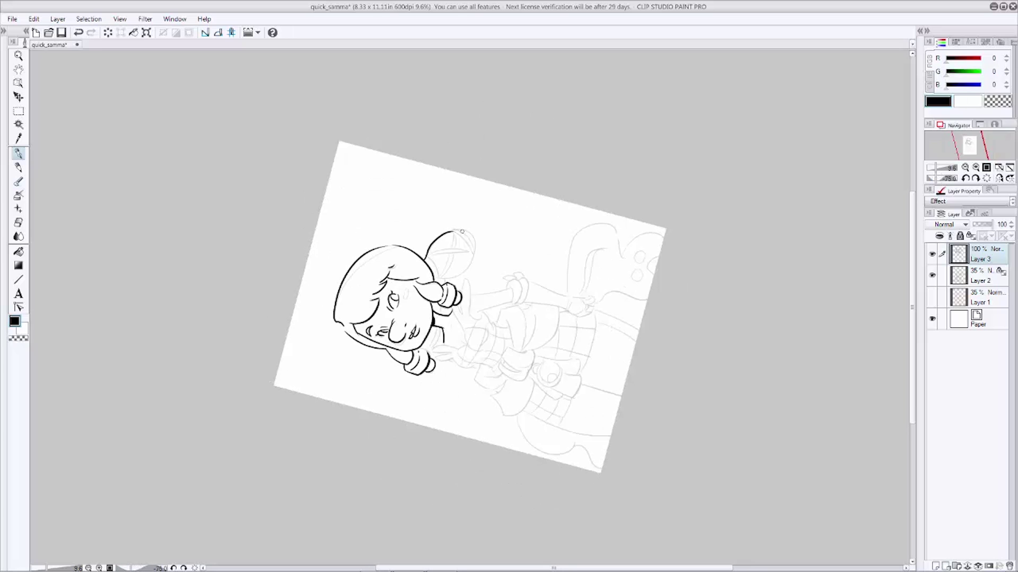
key(ctrl+z)
Rotate the canvas clockwise to 30° and ink the outer curve and rounded tip of the hair bun
key(asciicircum)
key(asciicircum)
key(asciicircum)
key(asciicircum)
key(asciicircum)
key(asciicircum)
key(asciicircum)
mouse_move(523, 326)
mouse_down()
mouse_move(548, 313)
mouse_move(519, 323)
mouse_move(545, 302)
mouse_move(533, 324)
mouse_up()
key(ctrl+z)
key(ctrl+z)
key(ctrl+z)
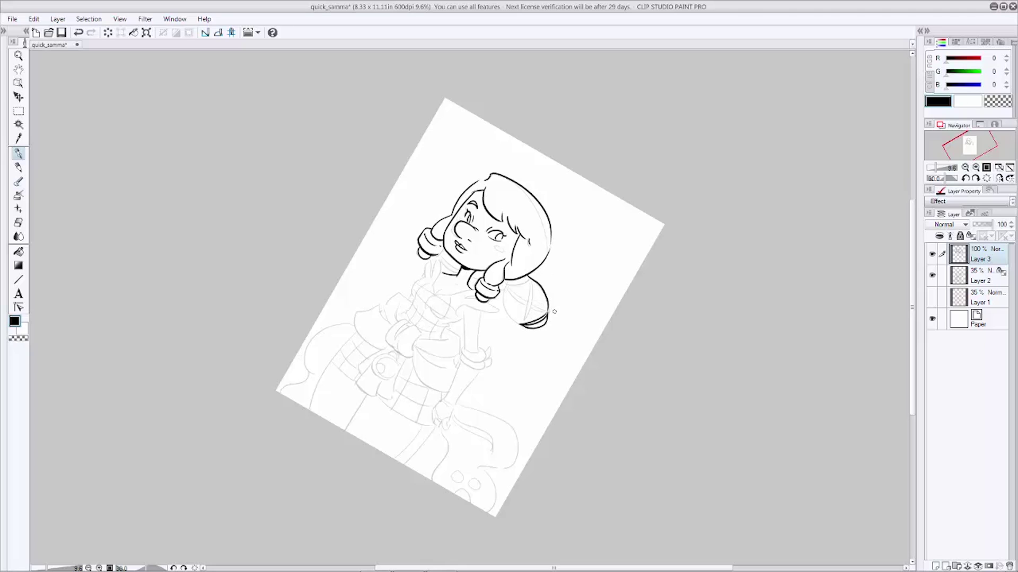
Close the hair bun's outline and ink the crossing bands that wrap around it
key(ctrl+z)
drag(508, 278, 521, 324)
key(ctrl+z)
drag(530, 279, 522, 324)
drag(532, 280, 525, 322)
drag(508, 286, 548, 311)
key(ctrl+z)
key(ctrl+z)
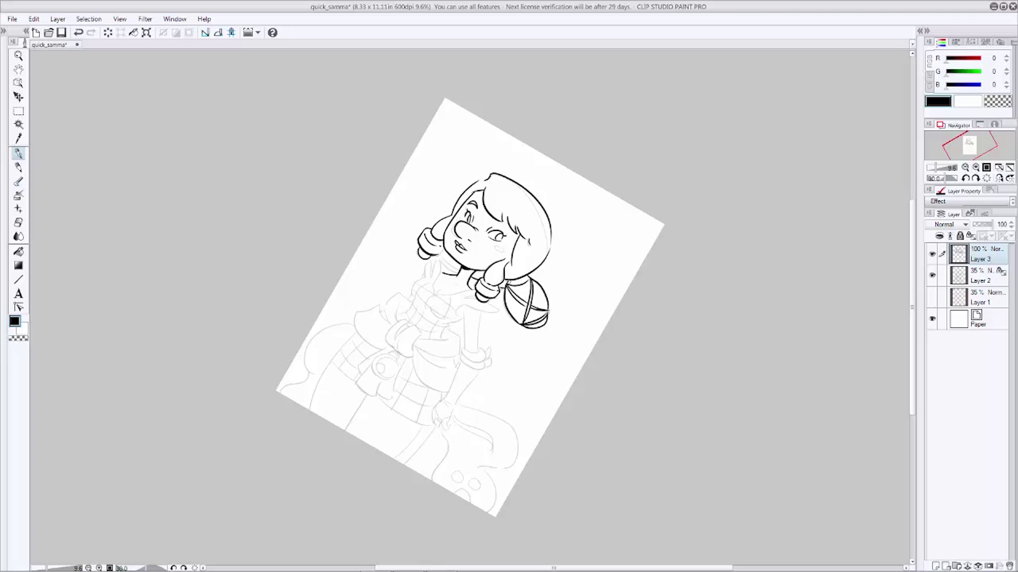
Ink the neck band, the collar and the upper part of the bodice
mouse_move(442, 249)
mouse_down()
mouse_move(435, 256)
mouse_move(460, 271)
mouse_move(433, 284)
mouse_move(430, 262)
mouse_move(416, 298)
mouse_move(477, 288)
mouse_move(425, 310)
mouse_move(417, 325)
mouse_move(434, 314)
mouse_move(446, 319)
mouse_move(435, 294)
mouse_up()
key(ctrl+z)
key(ctrl+z)
key(ctrl+z)
key(ctrl+z)
key(ctrl+z)
key(ctrl+z)
drag(434, 295, 445, 319)
mouse_move(417, 286)
mouse_down()
mouse_move(455, 315)
mouse_move(464, 349)
mouse_up()
Ink the right arm with its rolled cuff, the forearm and the closed hand
drag(480, 311, 479, 354)
mouse_move(462, 351)
mouse_down()
mouse_move(493, 367)
mouse_move(444, 404)
mouse_up()
mouse_move(444, 400)
mouse_down()
mouse_move(432, 413)
mouse_move(438, 427)
mouse_up()
drag(440, 419, 447, 421)
drag(450, 423, 480, 370)
key(ctrl+z)
key(ctrl+z)
mouse_move(453, 406)
mouse_down()
mouse_move(481, 370)
mouse_move(435, 423)
mouse_up()
drag(435, 417, 515, 428)
Rotate the canvas counterclockwise to -15° and ink the right collar flap, the sides of the bodice and the left sleeve
key(minus)
key(minus)
key(minus)
drag(518, 301, 544, 288)
mouse_move(543, 287)
mouse_down()
mouse_move(519, 310)
mouse_move(543, 288)
mouse_move(517, 338)
mouse_up()
key(ctrl+z)
mouse_move(518, 334)
mouse_down()
mouse_move(523, 348)
mouse_move(477, 361)
mouse_up()
key(ctrl+z)
mouse_move(465, 310)
mouse_down()
mouse_move(479, 374)
mouse_move(479, 366)
mouse_up()
key(ctrl+z)
Ink the knot of the sash at the front of the waist
mouse_move(491, 360)
mouse_down()
mouse_move(480, 381)
mouse_move(494, 389)
mouse_up()
mouse_move(489, 361)
mouse_down()
mouse_move(491, 383)
mouse_move(499, 359)
mouse_move(516, 381)
mouse_up()
key(ctrl+z)
key(c)
key(c)
key(ctrl+z)
drag(513, 377, 567, 388)
key(ctrl+z)
key(ctrl+z)
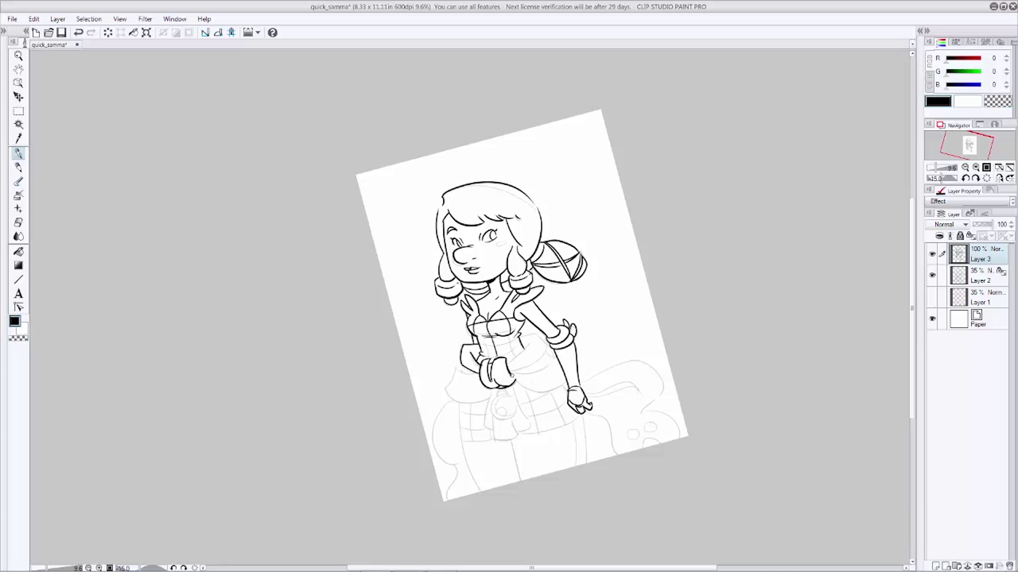
Ink the right loop of the sash bow and the edge of the fabric draping over the hip
drag(528, 344, 509, 369)
key(ctrl+z)
mouse_move(522, 336)
mouse_down()
mouse_move(545, 352)
mouse_move(511, 372)
mouse_up()
mouse_move(513, 373)
mouse_down()
mouse_move(555, 360)
mouse_move(568, 390)
mouse_up()
key(ctrl+z)
key(c)
key(c)
Ink the check lines of the lower bodice and the left part of the sash bow
mouse_move(475, 334)
mouse_down()
mouse_move(520, 330)
mouse_move(487, 356)
mouse_up()
mouse_move(508, 336)
mouse_down()
mouse_move(512, 354)
mouse_move(517, 338)
mouse_move(524, 347)
mouse_up()
drag(468, 366, 446, 391)
mouse_move(446, 390)
mouse_down()
mouse_move(489, 391)
mouse_move(475, 373)
mouse_up()
Ink the short sash end hanging below the knot, including its round emblem
mouse_move(497, 397)
mouse_down()
mouse_move(507, 389)
mouse_move(516, 409)
mouse_move(497, 401)
mouse_move(513, 415)
mouse_move(501, 411)
mouse_up()
key(ctrl+z)
key(ctrl+z)
key(ctrl+z)
key(ctrl+z)
key(ctrl+z)
mouse_move(499, 407)
mouse_down()
mouse_move(505, 414)
mouse_move(483, 428)
mouse_move(496, 444)
mouse_move(529, 427)
mouse_up()
key(ctrl+z)
drag(513, 386, 529, 422)
Ink the outlines of the legs and the hem of the skirt
drag(459, 402, 482, 491)
drag(511, 440, 520, 481)
drag(582, 415, 577, 465)
key(ctrl+z)
drag(517, 434, 580, 417)
key(ctrl+z)
drag(460, 438, 494, 439)
key(ctrl+z)
Ink the plaid grid lines across both sides of the skirt
mouse_move(471, 403)
mouse_down()
mouse_move(473, 437)
mouse_move(486, 415)
mouse_up()
drag(459, 427, 488, 430)
key(ctrl+z)
mouse_move(514, 392)
mouse_down()
mouse_move(527, 390)
mouse_move(537, 435)
mouse_up()
Ink the large flowing sash tail behind the closed hand, with its inner fold line
drag(521, 404, 662, 393)
key(ctrl+z)
mouse_move(579, 383)
mouse_down()
mouse_move(663, 391)
mouse_move(682, 439)
mouse_up()
drag(587, 413, 621, 455)
key(ctrl+z)
drag(585, 395, 640, 387)
key(ctrl+z)
key(ctrl+z)
key(ctrl+z)
drag(596, 391, 639, 387)
key(ctrl+z)
key(ctrl+z)
key(ctrl+y)
Ink the paw-print mark on the large sash tail and the outline of the left sash tail
drag(634, 429, 636, 430)
key(ctrl+z)
mouse_move(650, 423)
mouse_down()
mouse_move(650, 432)
mouse_move(652, 423)
mouse_up()
drag(642, 448, 659, 443)
key(ctrl+z)
drag(453, 401, 459, 464)
drag(458, 465, 446, 501)
mouse_move(483, 239)
mouse_down()
mouse_move(500, 231)
mouse_move(458, 238)
mouse_up()
key(ctrl+z)
key(ctrl+z)
key(ctrl+z)
key(ctrl+z)
Touch up the lines around the neck and the sash knot
drag(486, 281, 535, 299)
drag(490, 386, 503, 389)
drag(469, 402, 488, 392)
key(ctrl+z)
drag(497, 441, 513, 440)
key(ctrl+z)
mouse_move(561, 371)
mouse_down()
mouse_move(577, 412)
mouse_move(582, 365)
mouse_up()
key(ctrl+z)
key(ctrl+z)
Reset the canvas rotation to upright and save the drawing
key(asciicircum)
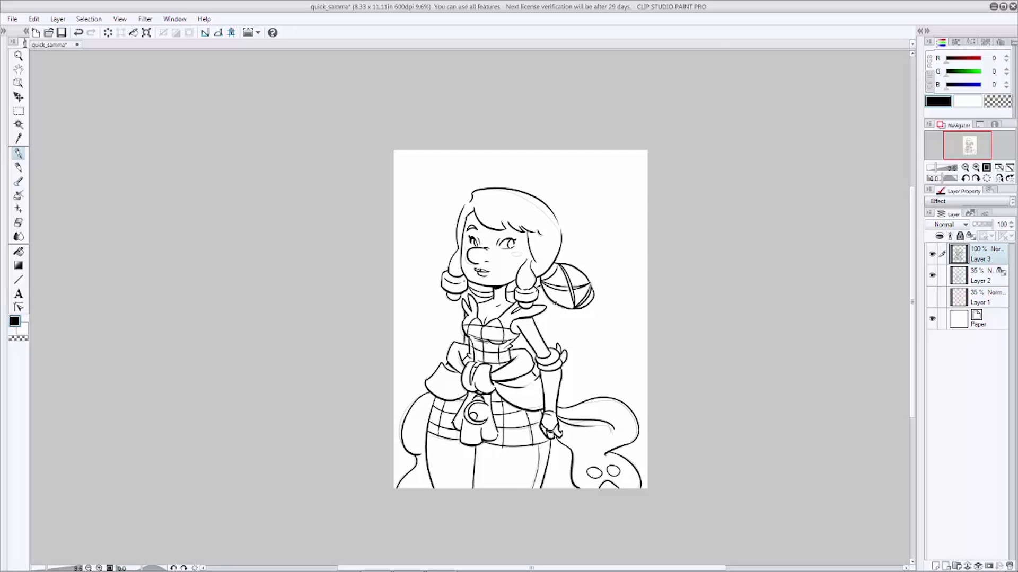
key(ctrl+s)
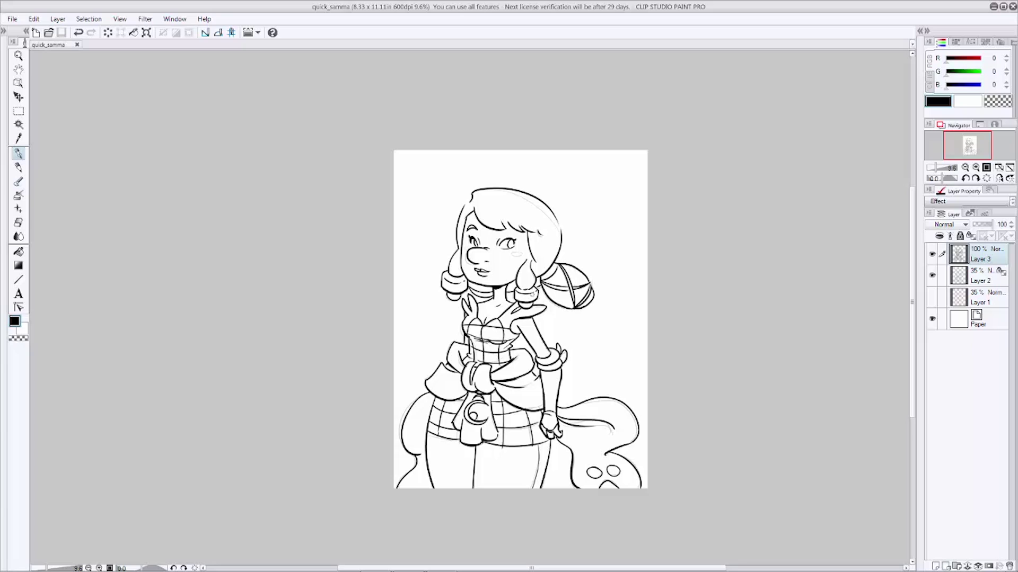
Touch up the line art near the right hair cuff and hide the Layer 2 pencil sketch
click(533, 294)
key(c)
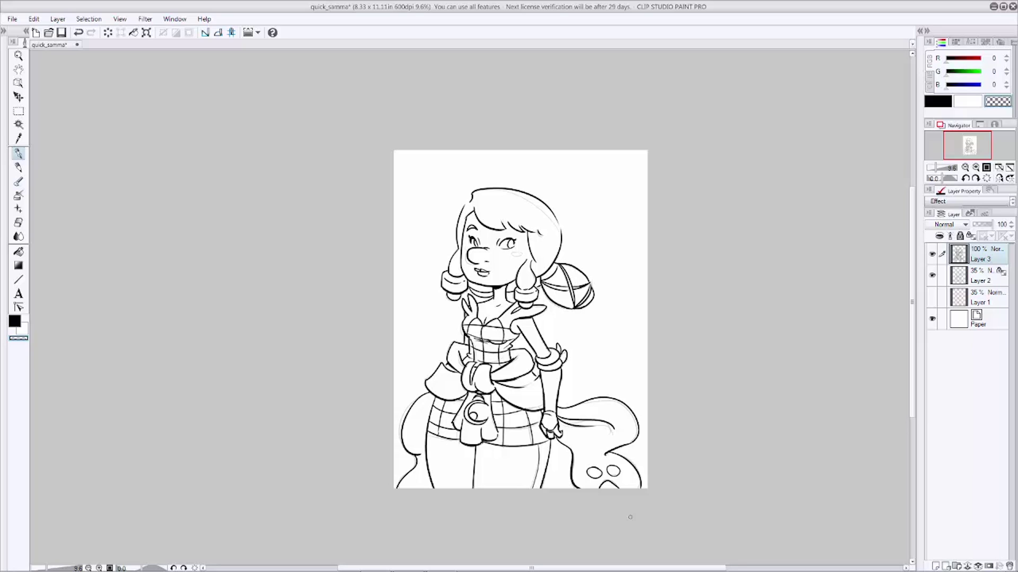
click(956, 281)
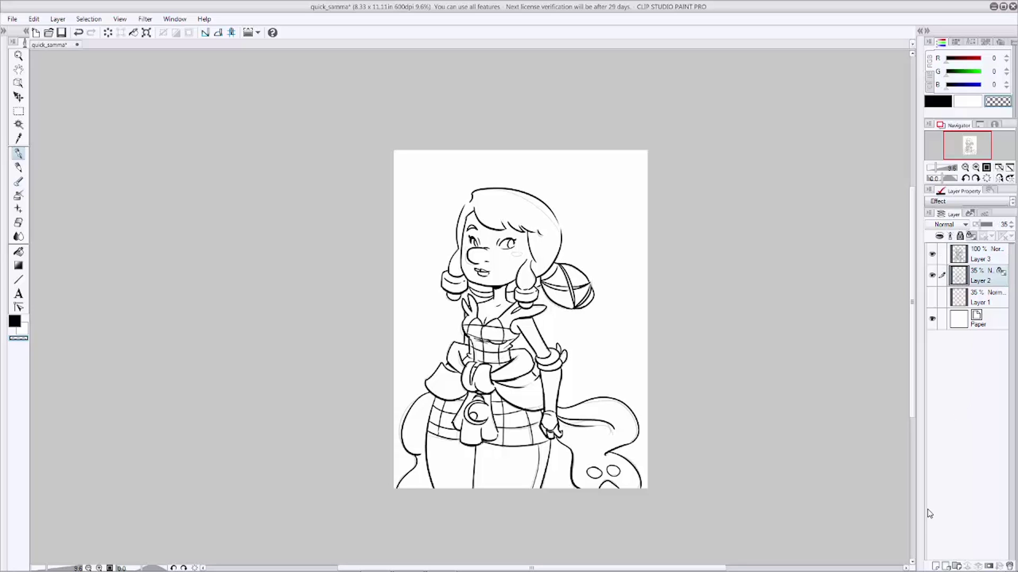
click(931, 276)
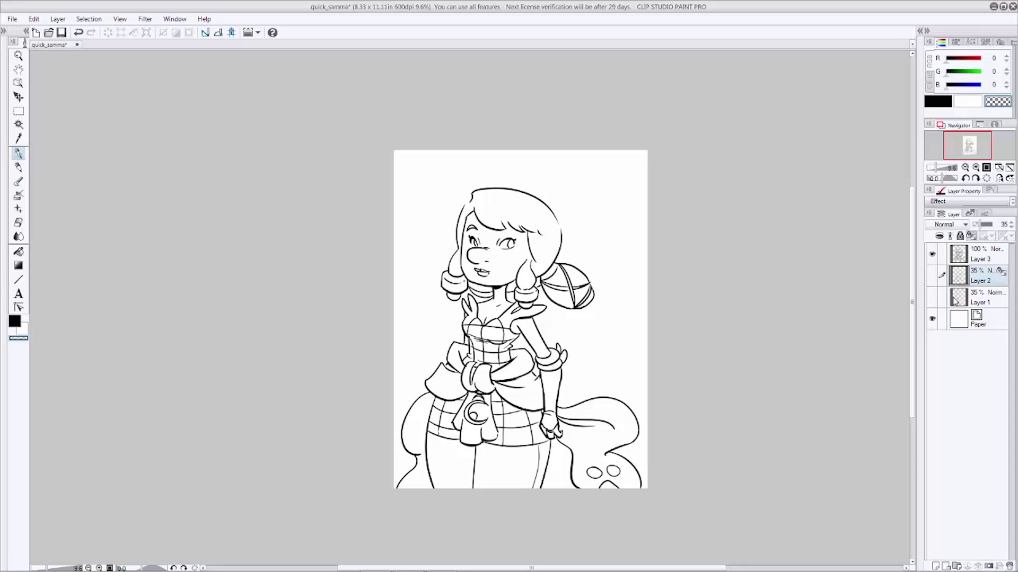
Add a new layer beneath the line art, fill it with white and merge the line art down into it
click(936, 566)
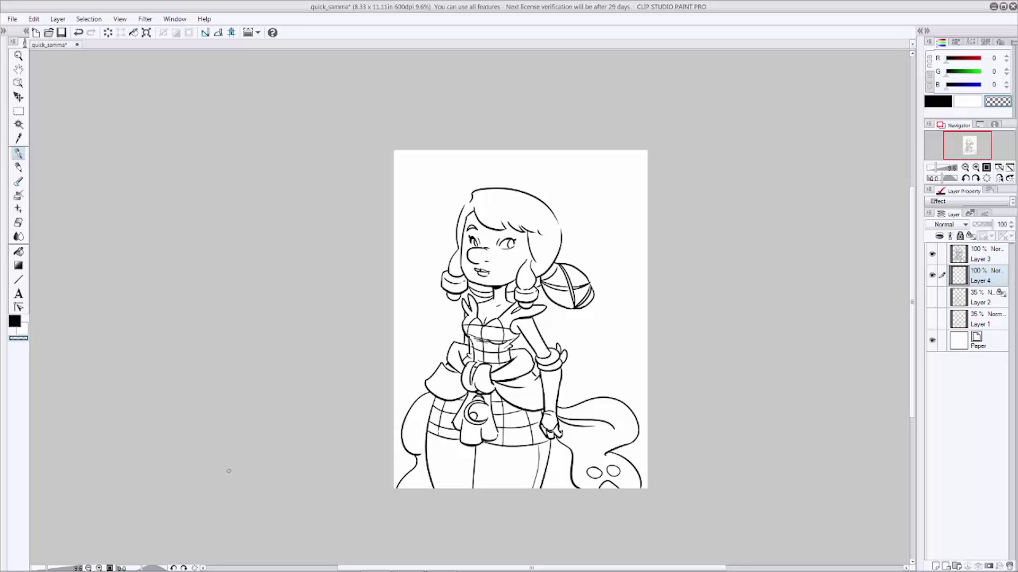
click(24, 330)
key(alt+Delete)
click(953, 259)
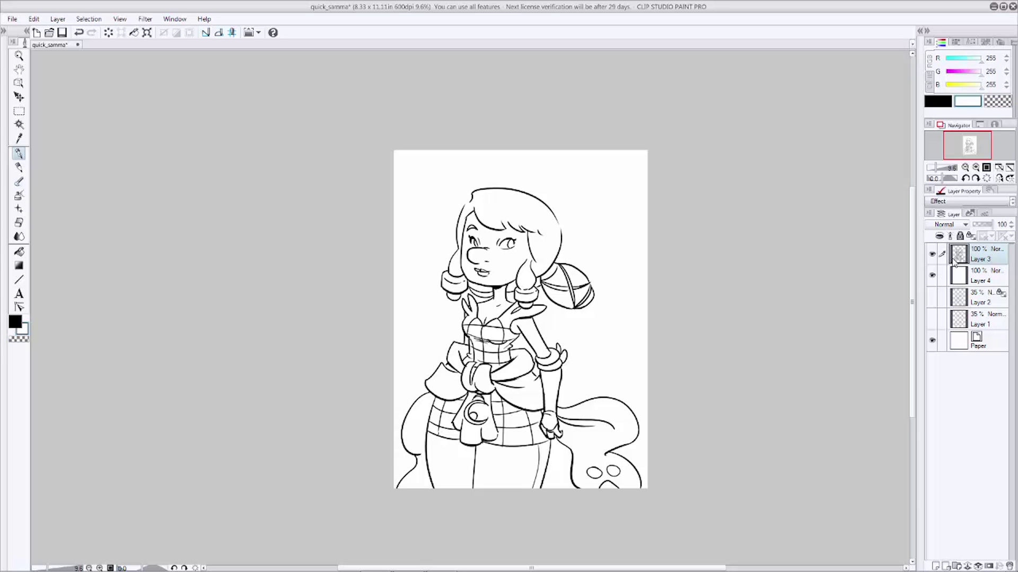
key(ctrl+e)
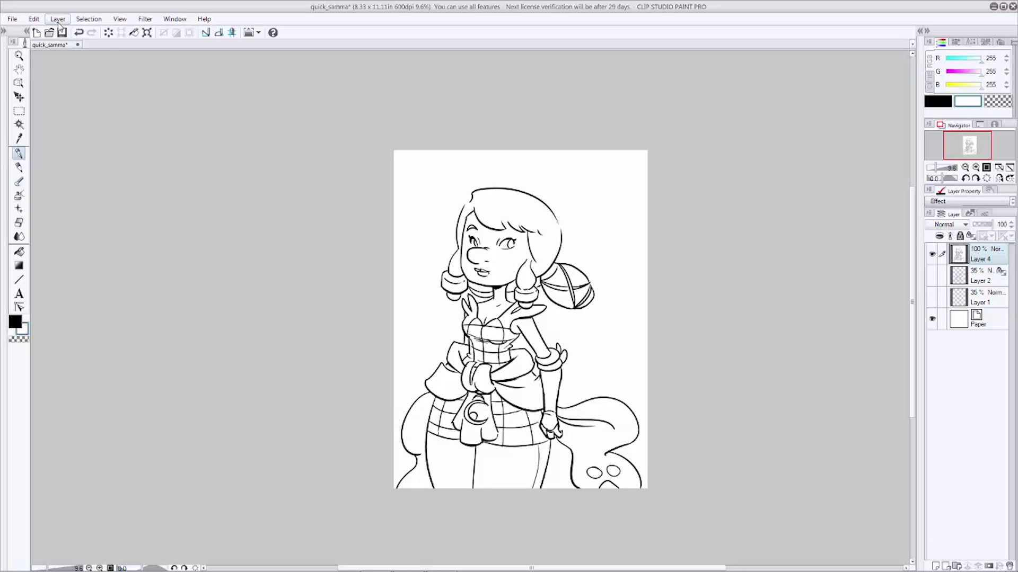
Apply the Binarization tonal correction to the merged line art with a threshold of 155
click(37, 21)
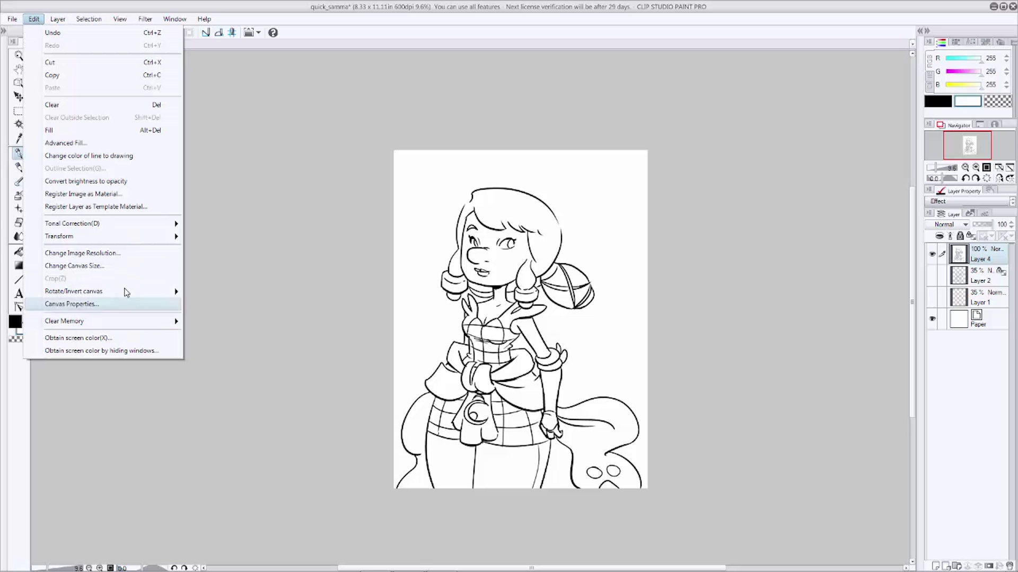
mouse_move(163, 224)
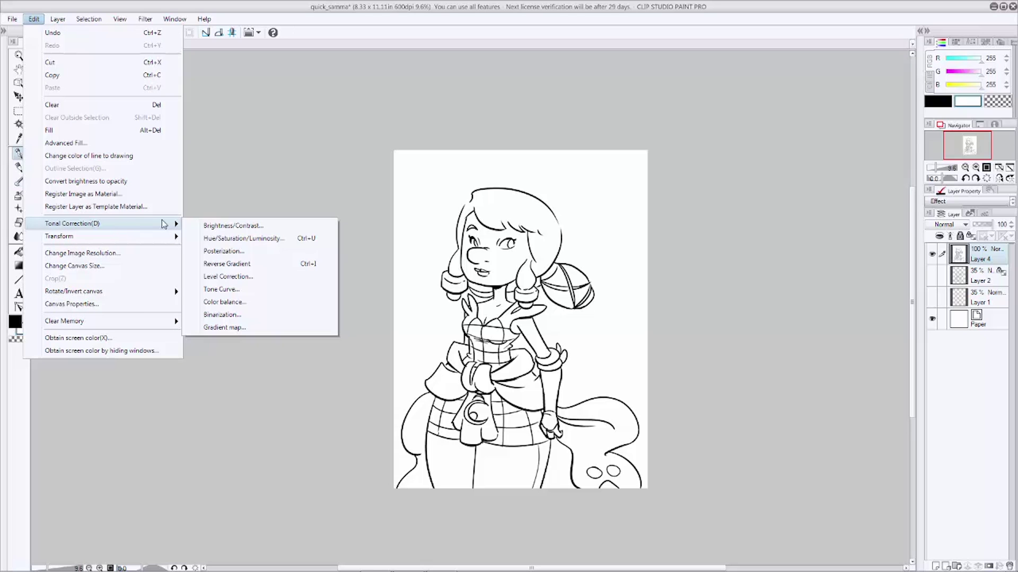
click(238, 317)
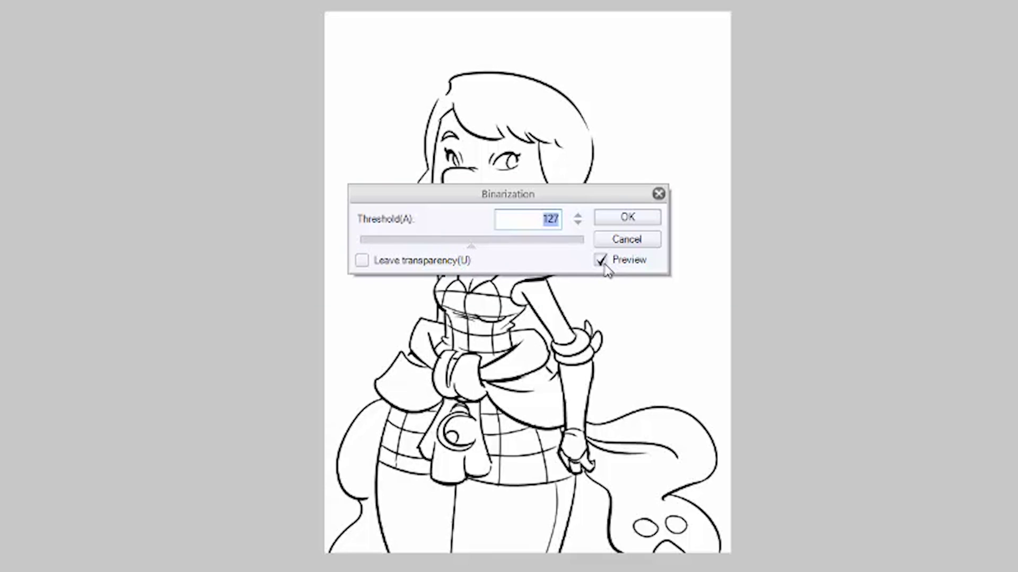
drag(470, 246, 497, 247)
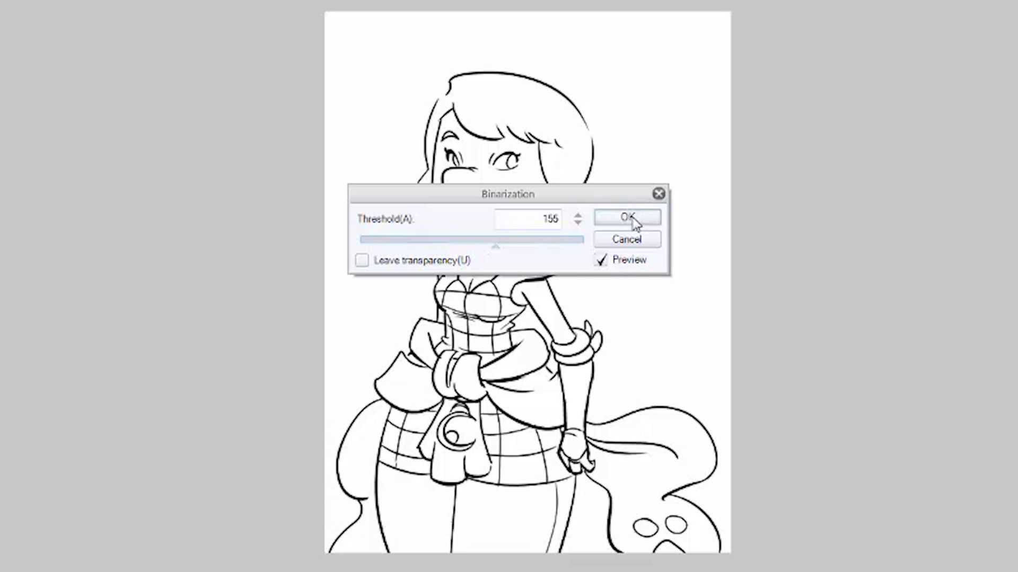
click(643, 218)
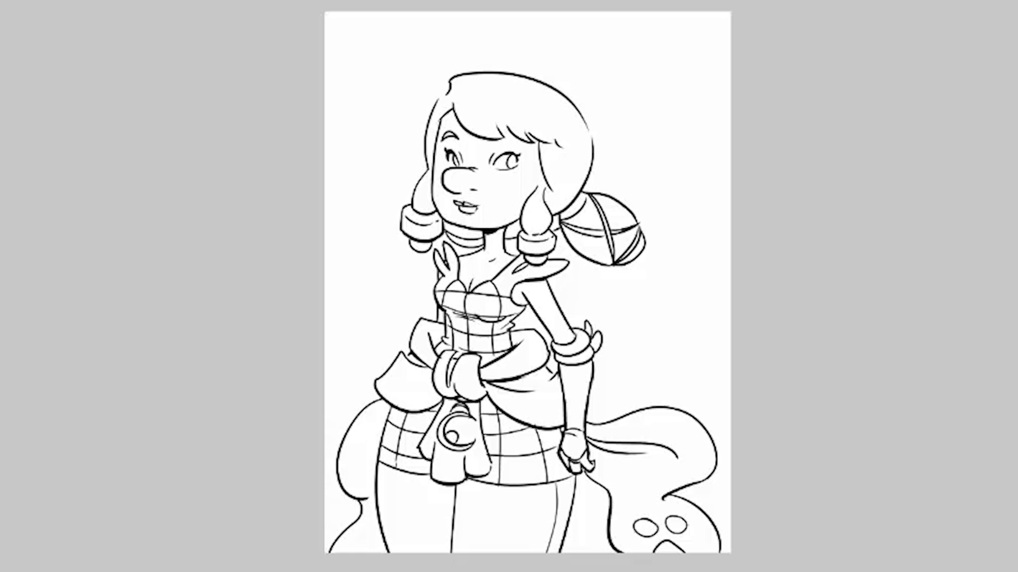
Set the line art layer's blending mode to Multiply and add a new layer directly beneath it for the colors
click(958, 225)
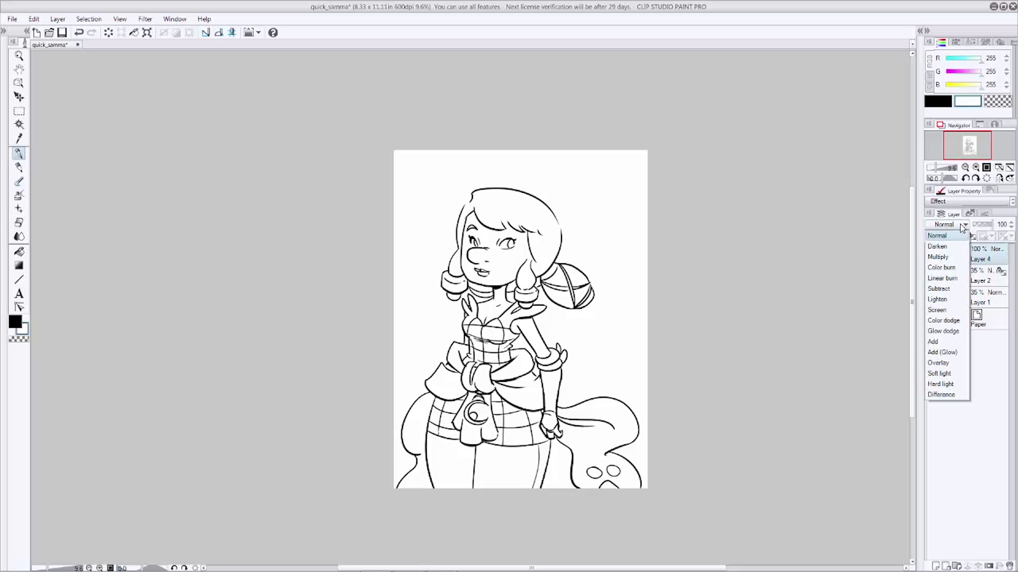
click(948, 257)
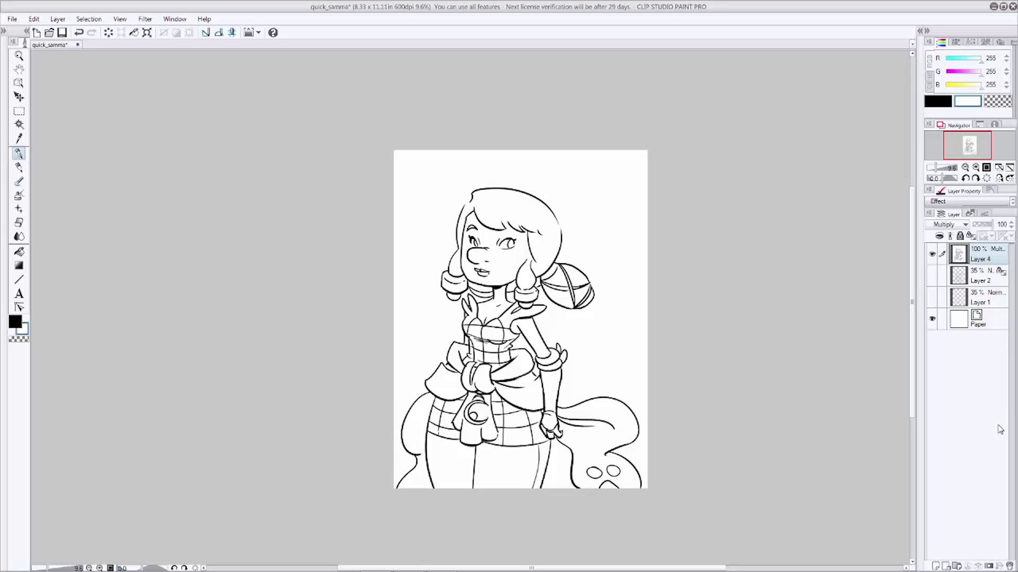
click(983, 284)
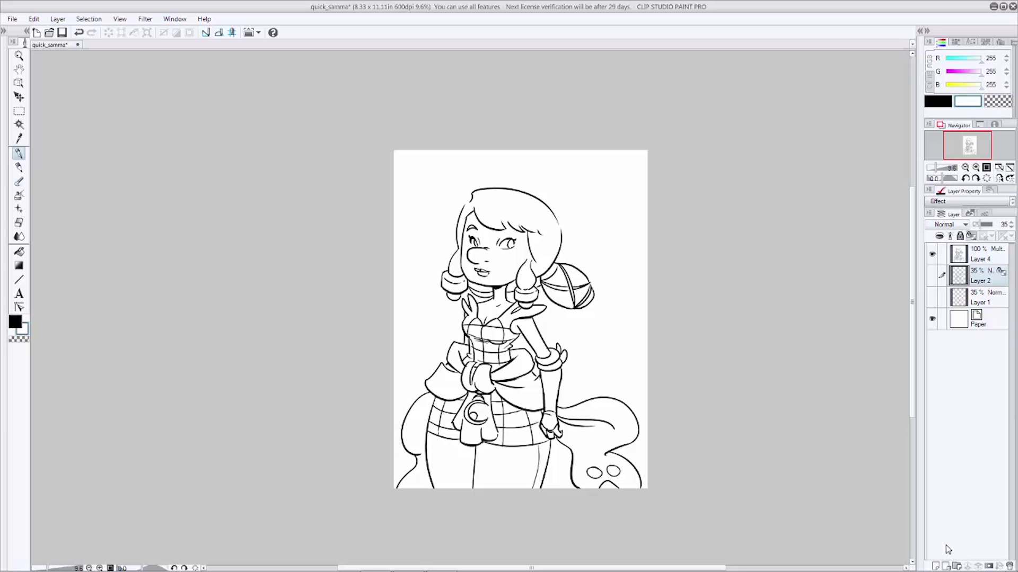
click(936, 566)
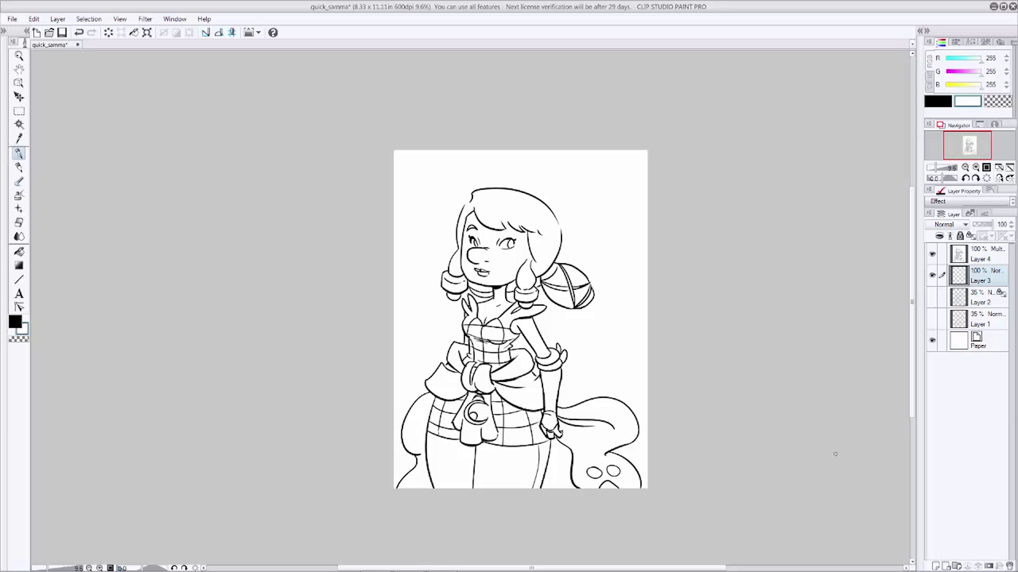
Choose the Fill tool with a pale yellow drawing color (R 247, G 241, B 130)
click(18, 252)
double_click(16, 323)
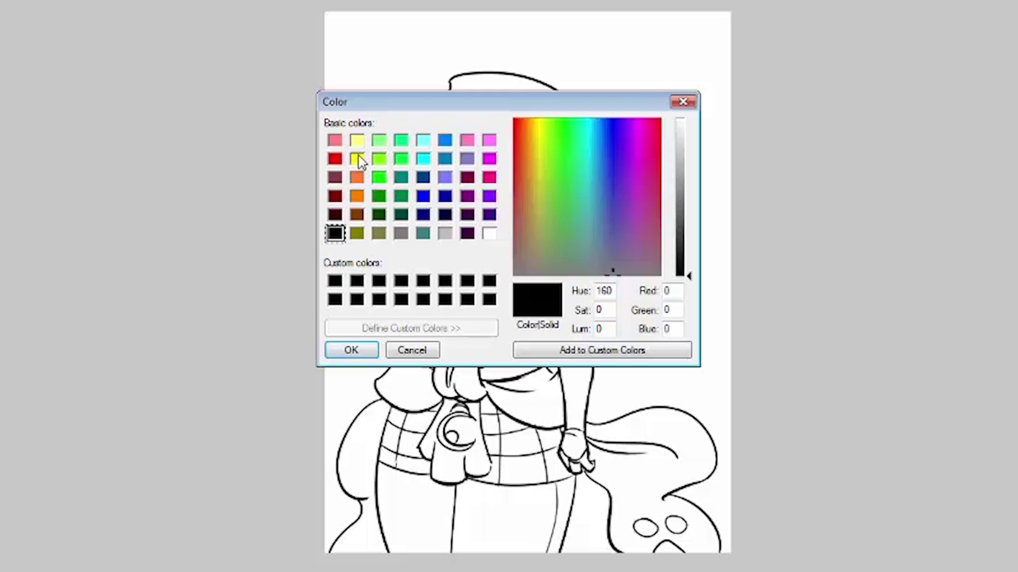
click(414, 242)
drag(691, 203, 691, 176)
click(535, 143)
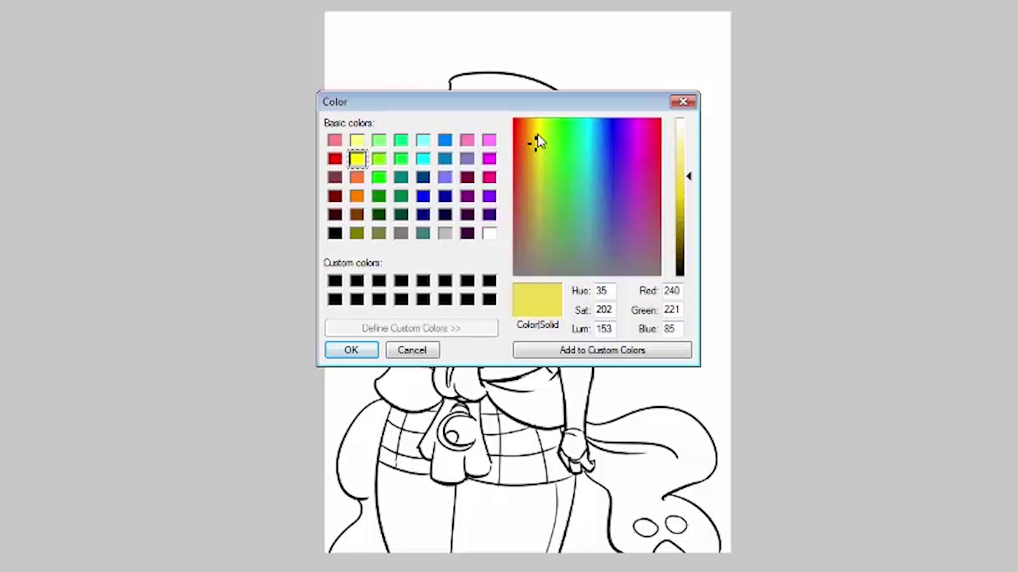
click(536, 138)
drag(690, 178, 690, 166)
click(351, 350)
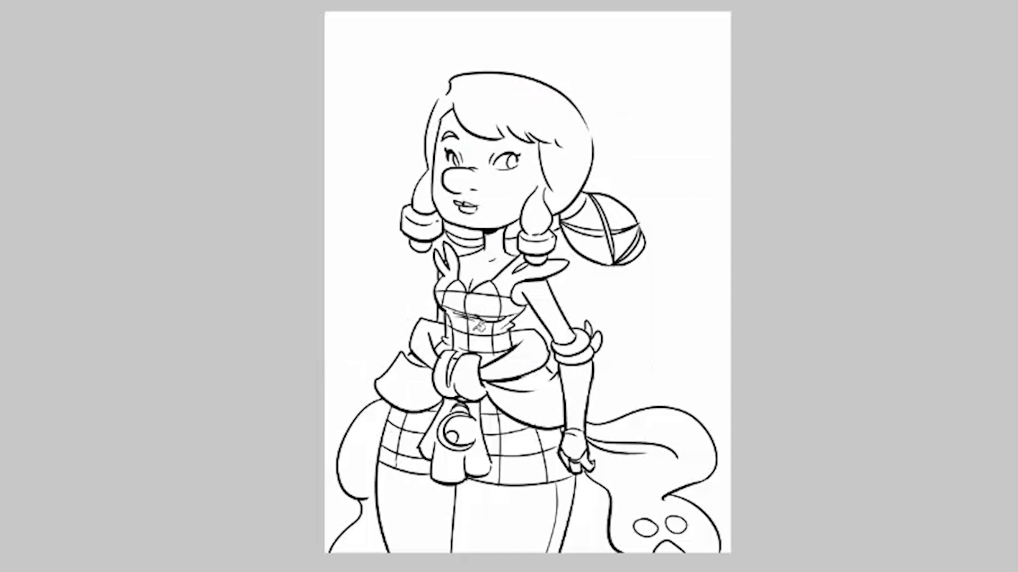
Fill the collar flaps and the upper bodice with pale yellow
click(452, 270)
click(458, 285)
click(455, 301)
click(441, 297)
click(458, 321)
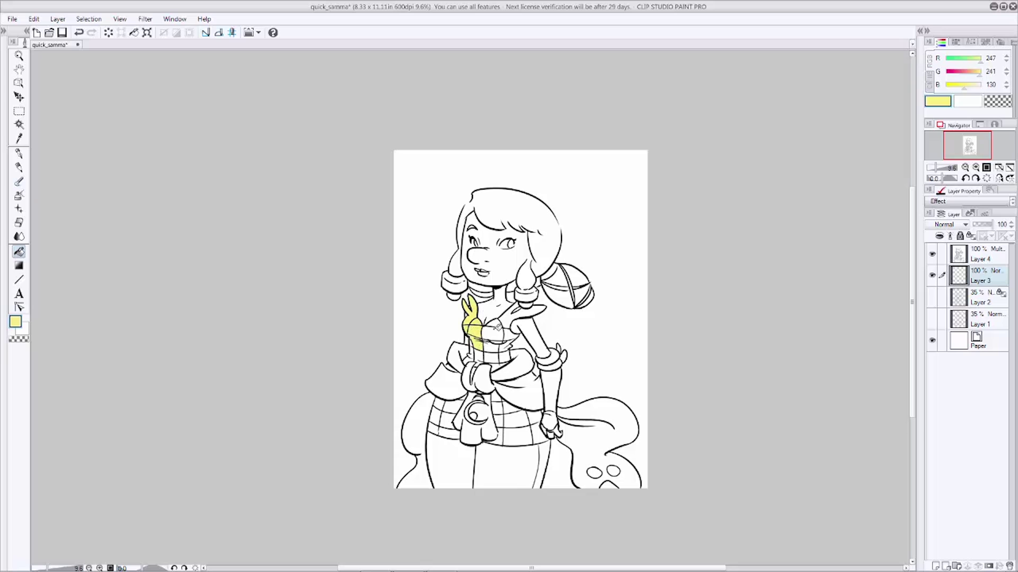
click(495, 329)
click(516, 317)
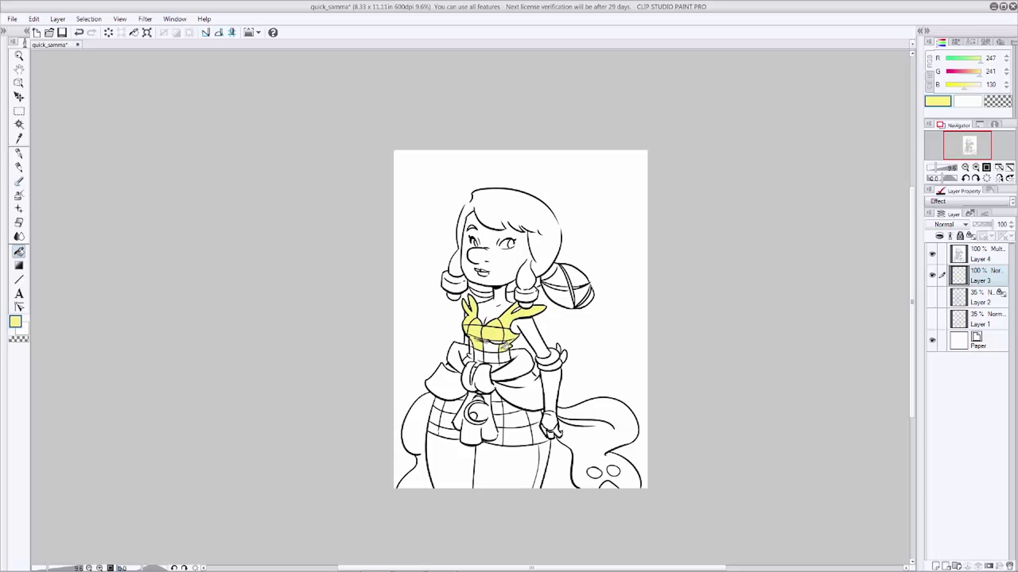
Fill the checks of the lower bodice and the left side of the plaid skirt with pale yellow
click(505, 355)
click(498, 366)
click(492, 358)
click(480, 357)
click(472, 354)
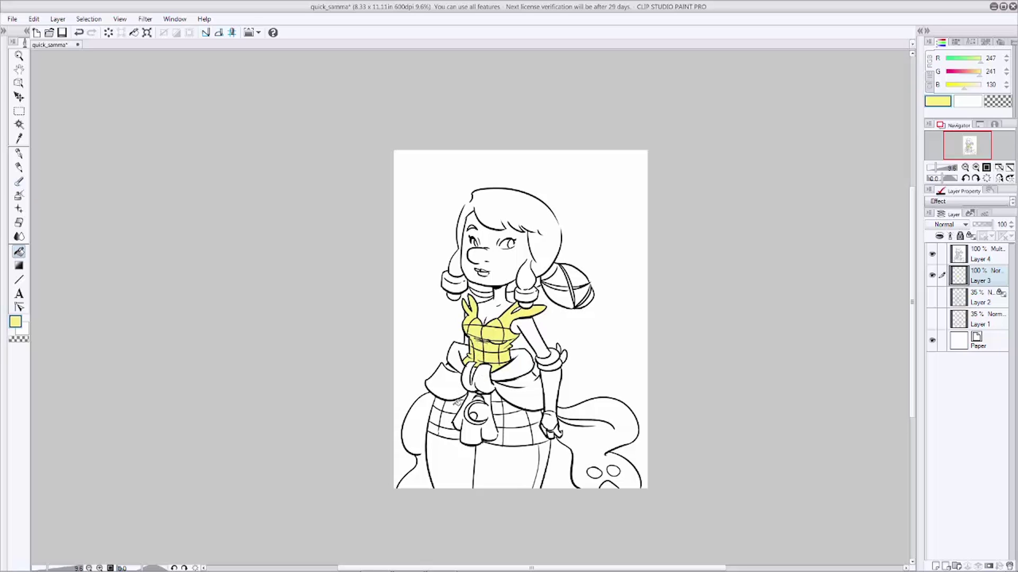
click(440, 416)
click(446, 429)
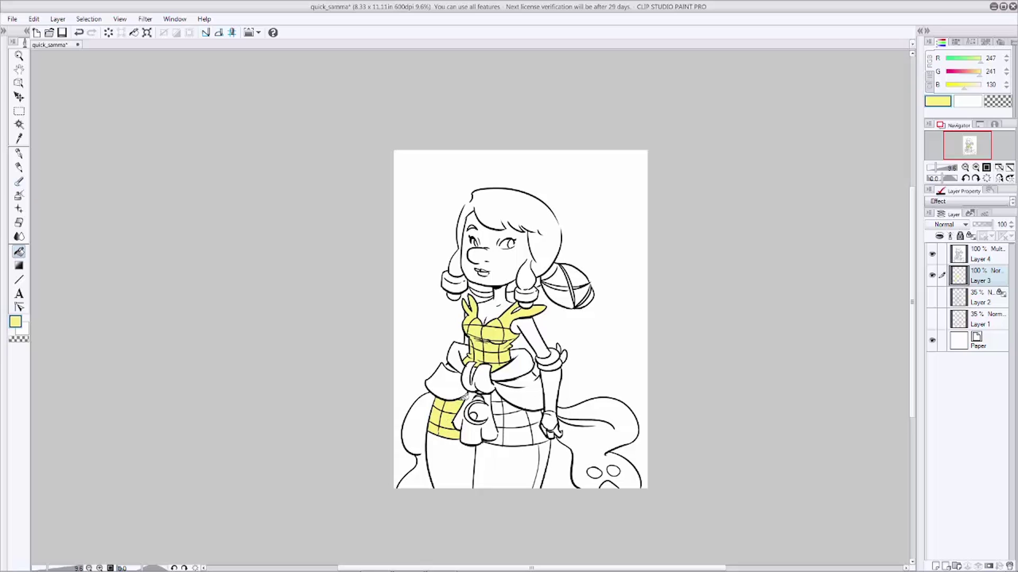
click(501, 404)
click(504, 422)
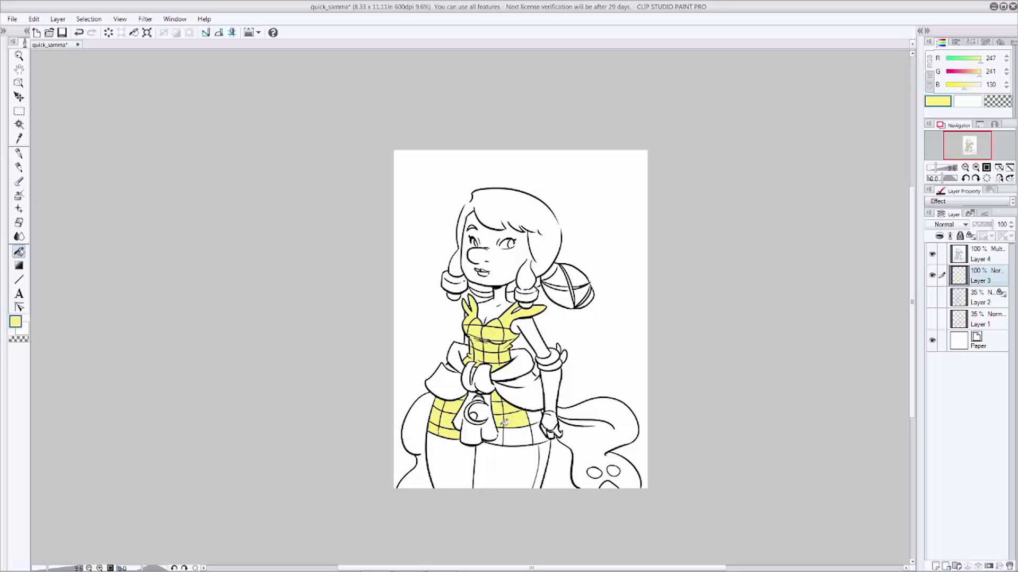
click(508, 430)
key(ctrl+z)
key(ctrl+z)
key(ctrl+z)
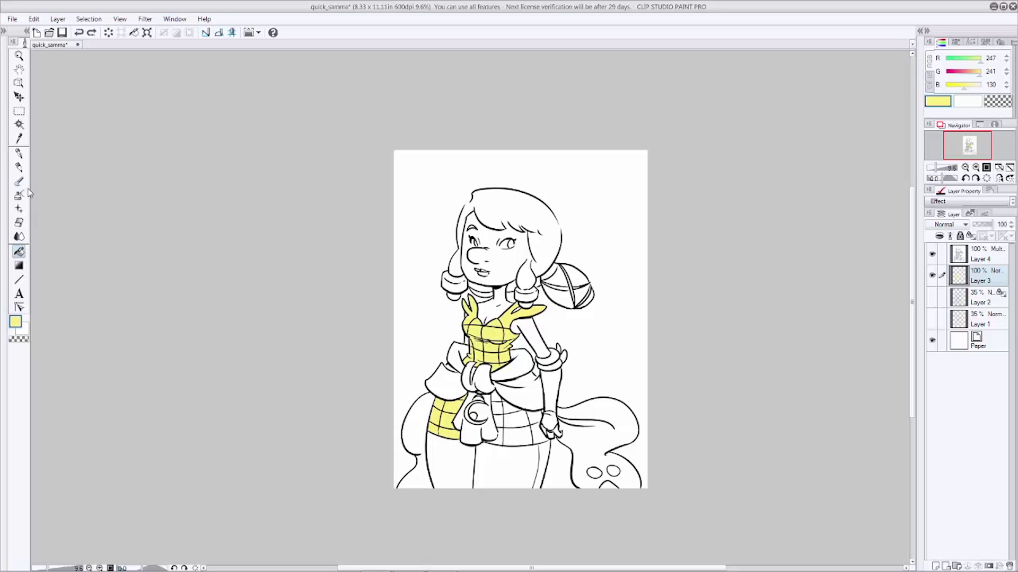
Fill the right side of the plaid skirt and the long glove with pale yellow
click(24, 153)
click(19, 251)
click(519, 427)
click(522, 421)
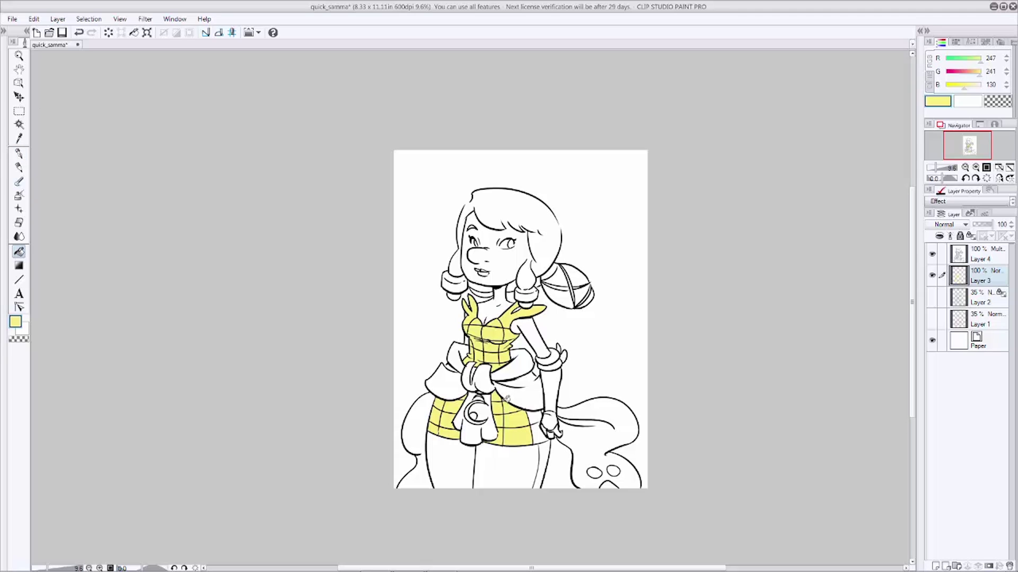
click(536, 429)
click(552, 383)
Fill the knot and all the loops of the sash bow with red (R 227, G 94, B 60)
double_click(15, 321)
click(401, 242)
click(616, 260)
click(515, 242)
click(416, 361)
click(447, 371)
click(456, 356)
click(474, 376)
click(513, 388)
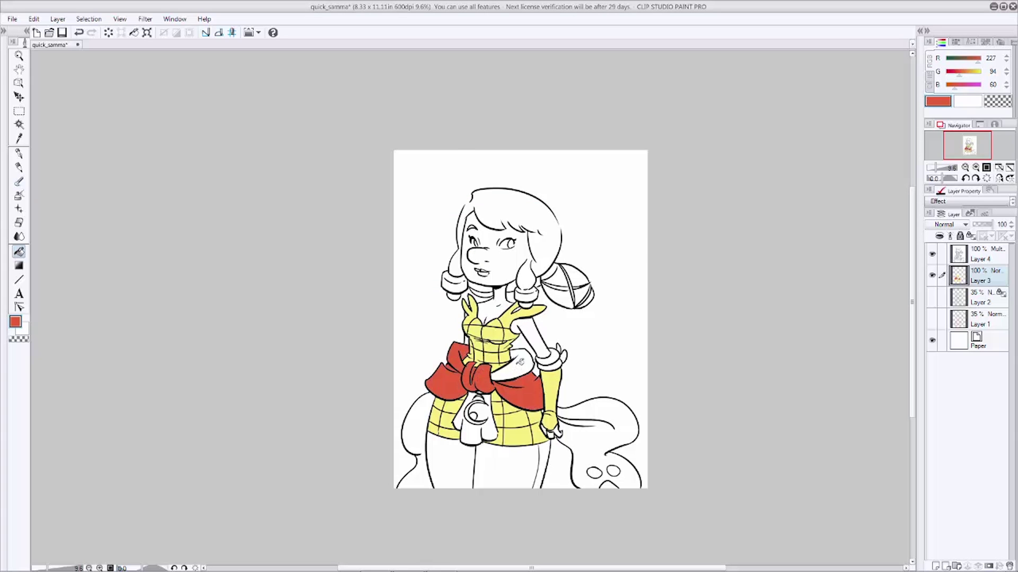
click(519, 362)
Fill the hanging sash end, both flowing sash tails and the bands across the hair bun with the same red
click(464, 408)
click(430, 424)
click(599, 424)
click(559, 288)
click(578, 286)
click(591, 291)
click(583, 299)
Pick a golden yellow (R 244, G 228, B 113) and fill the cuffs on both side locks of hair
click(22, 324)
click(414, 242)
click(521, 231)
click(523, 222)
drag(622, 266, 622, 246)
click(526, 231)
key(Return)
click(460, 281)
click(530, 294)
Touch up the right hair cuff and the band at the base of the bun with golden yellow
click(573, 289)
key(ctrl+z)
key(p)
key(p)
key(g)
click(533, 291)
key(p)
key(p)
key(g)
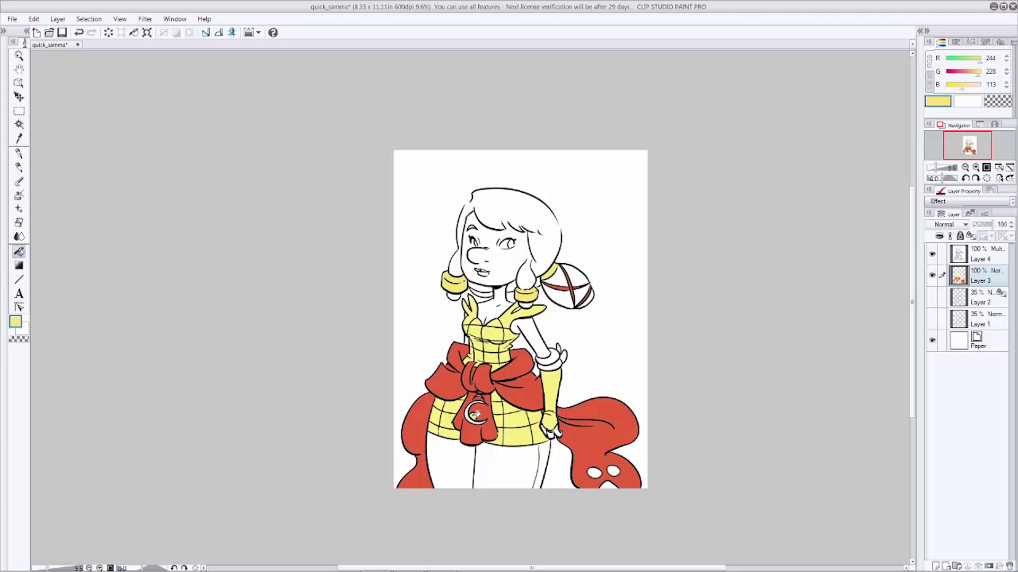
Fill the crescent emblem on the hanging sash end and the paw spots on the flowing sash tail with golden yellow
key(ctrl+z)
key(p)
click(24, 153)
click(478, 396)
key(g)
click(594, 473)
click(613, 471)
click(607, 484)
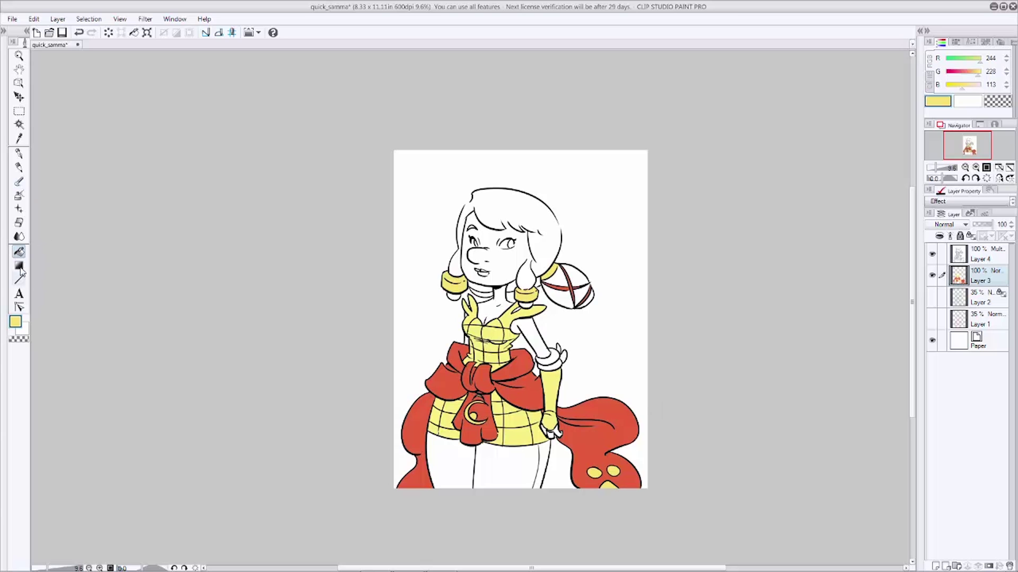
Mix a warm tan skin color of R 211, G 151, B 90 as the drawing color
click(15, 321)
drag(504, 210, 238, 229)
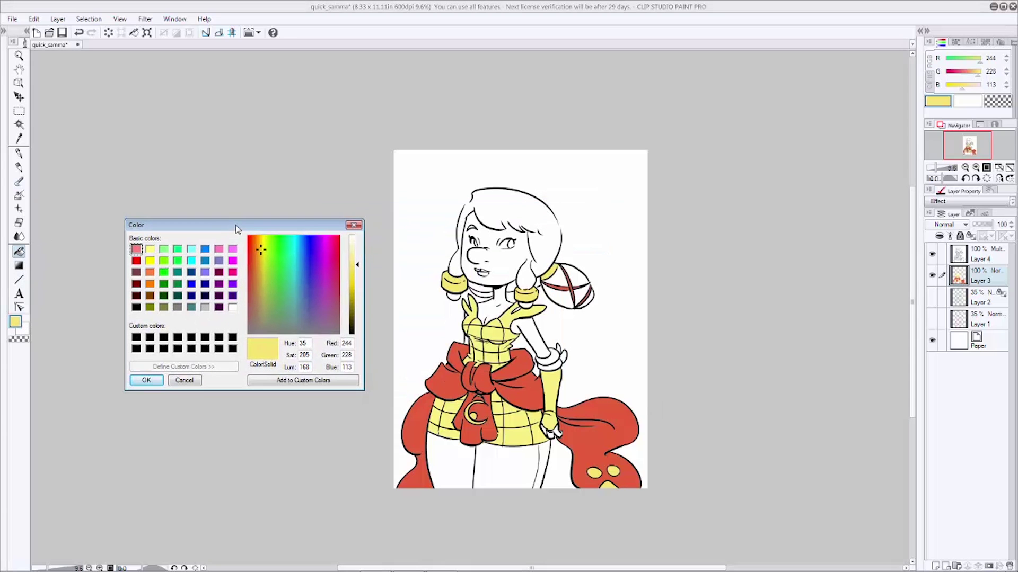
click(147, 382)
drag(352, 264, 352, 297)
click(259, 280)
mouse_move(259, 280)
mouse_down()
mouse_move(256, 263)
mouse_move(255, 276)
mouse_up()
drag(356, 297, 358, 276)
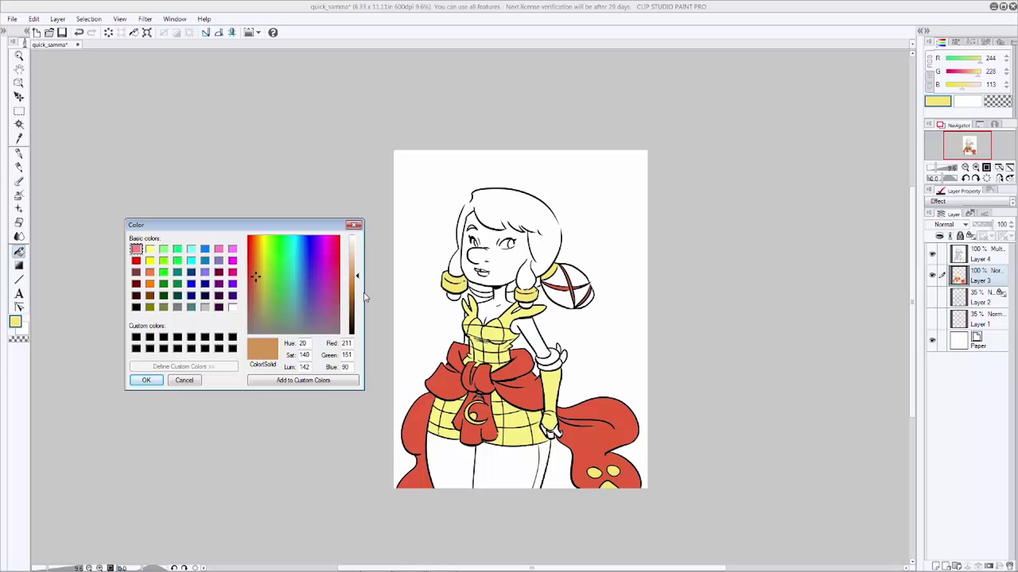
click(155, 381)
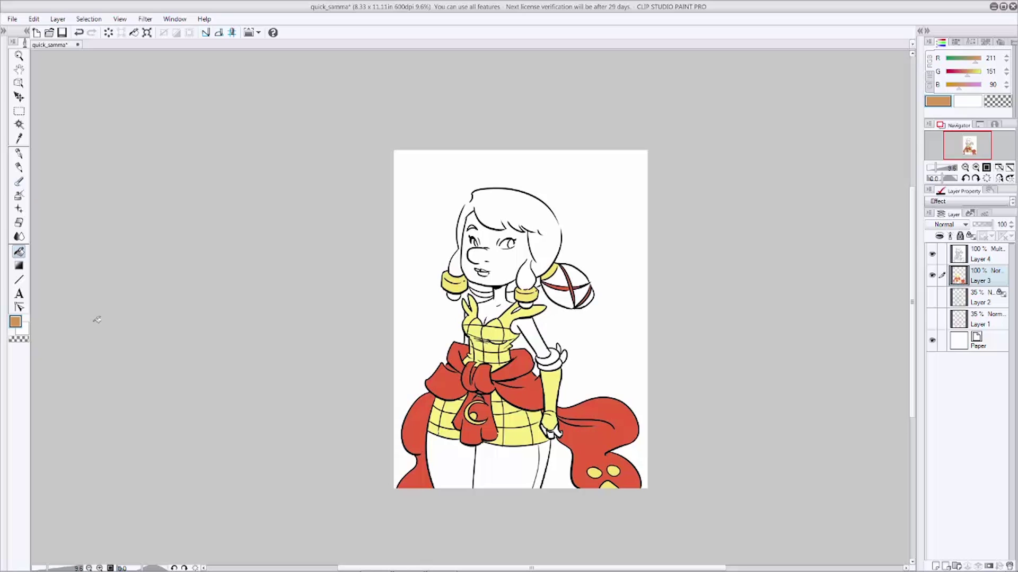
Fill the face, neck, chest, both arms and the bare fingers with the tan skin color
click(19, 153)
key(g)
click(516, 260)
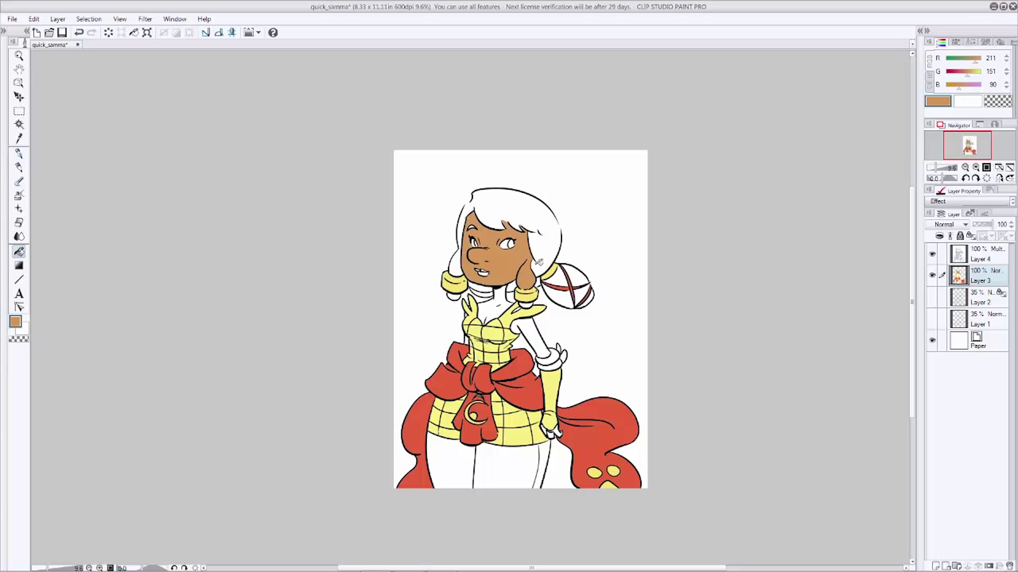
click(498, 303)
click(535, 338)
click(549, 434)
click(557, 433)
click(467, 339)
Pick a pale cream (R 247, G 236, B 225) and fill both legs with it
double_click(15, 322)
click(617, 224)
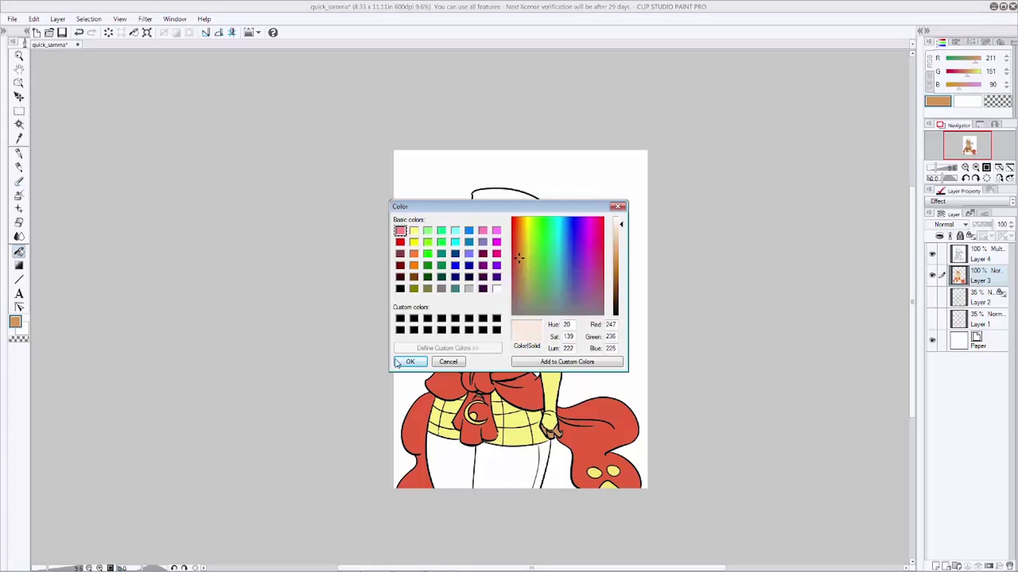
click(400, 362)
click(450, 461)
click(506, 463)
Pick a dark gray (R 79, G 79, B 79) and color the hair, from the bangs to the bun
double_click(16, 321)
click(523, 255)
double_click(20, 321)
click(400, 318)
click(617, 283)
click(411, 361)
key(p)
mouse_move(471, 201)
mouse_down()
mouse_move(463, 208)
mouse_move(480, 291)
mouse_move(526, 304)
mouse_move(594, 293)
mouse_up()
Pick a green and fill the irises of the eyes
key(g)
click(15, 321)
click(530, 253)
click(411, 359)
click(509, 242)
Pick a dark brown (R 137, G 87, B 37), fill the lips with it and save the file
click(15, 322)
click(517, 257)
click(618, 280)
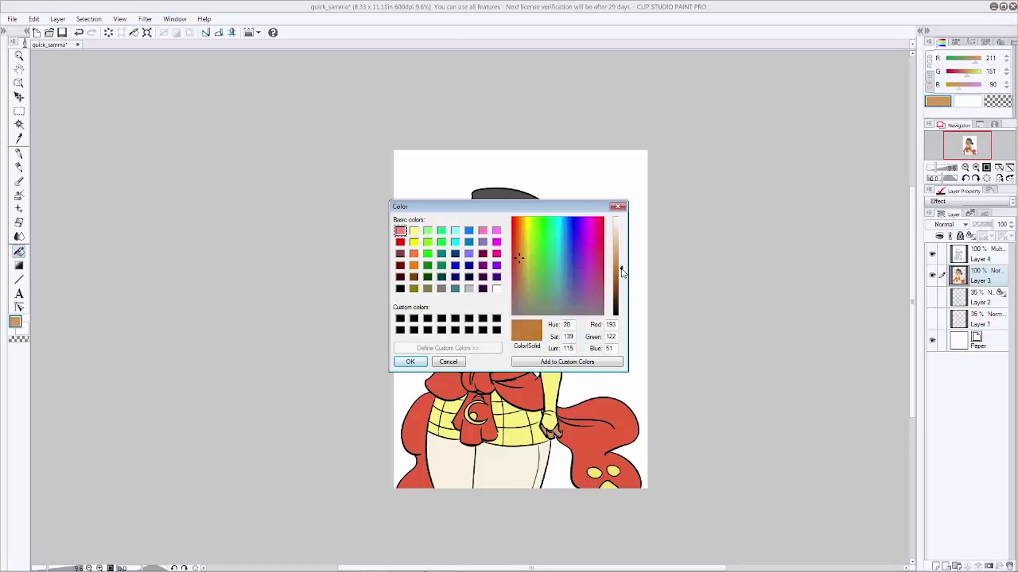
click(412, 359)
click(481, 273)
key(ctrl+s)
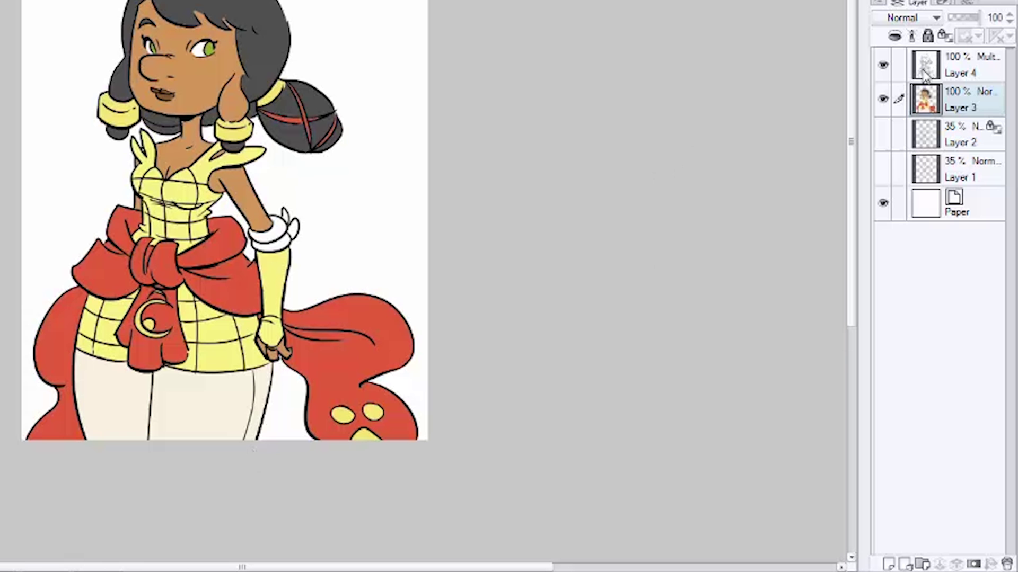
Add a new raster layer directly above the flat color layer, beneath the line art
click(955, 257)
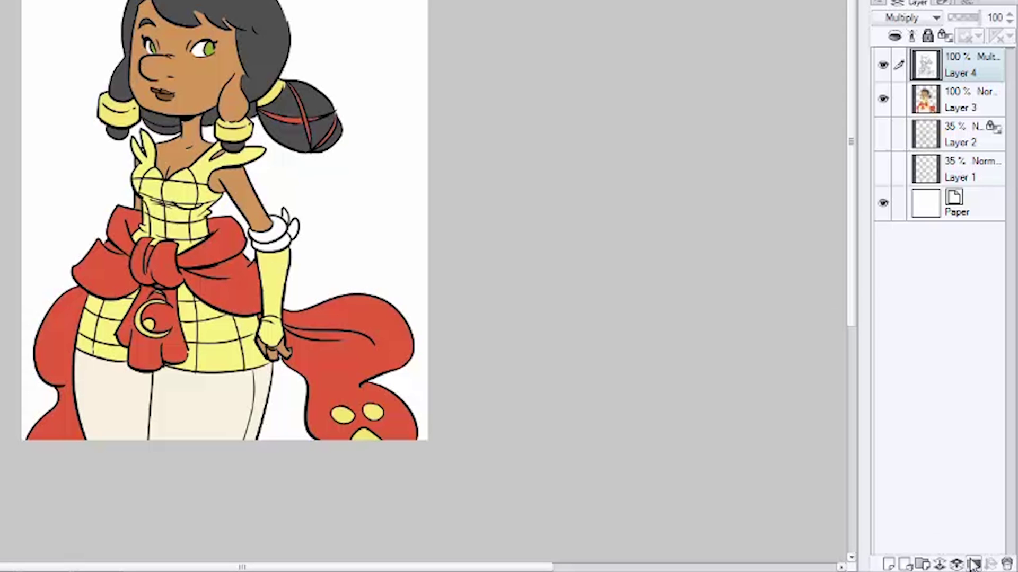
click(912, 100)
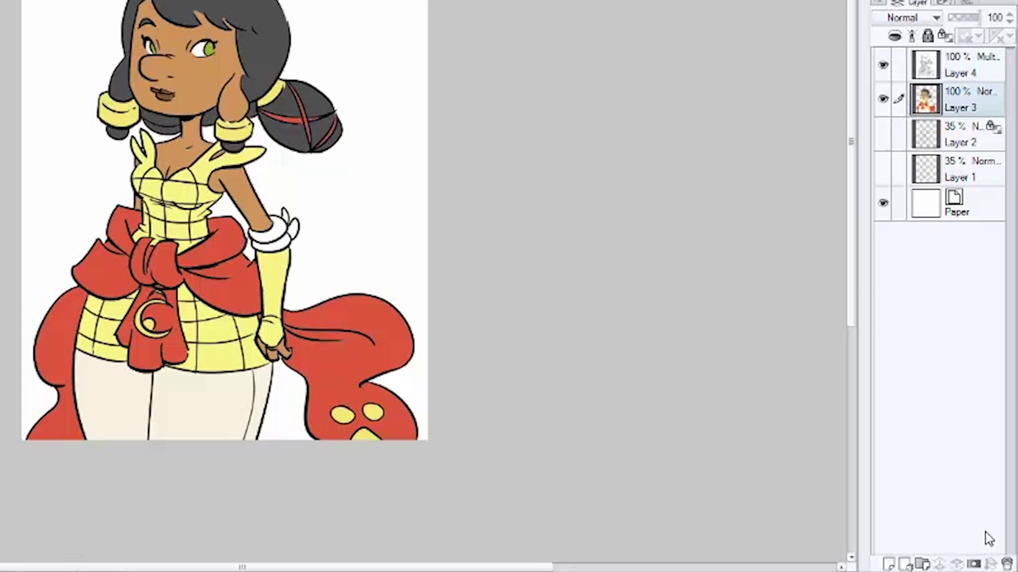
click(887, 560)
Mix a pale grayish lavender (R 208, G 199, B 211) as the shadow color
double_click(16, 324)
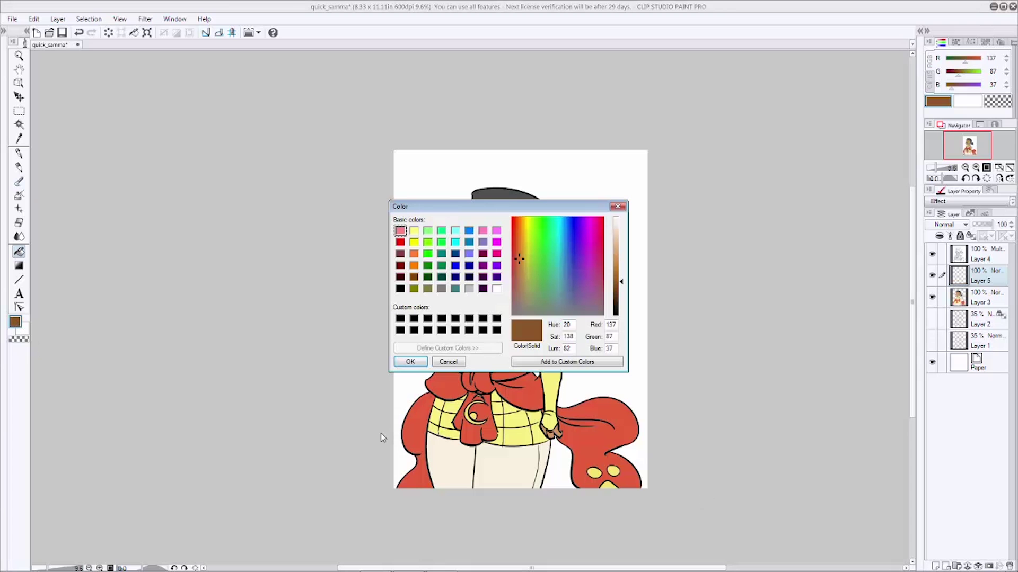
drag(515, 259, 622, 236)
click(582, 304)
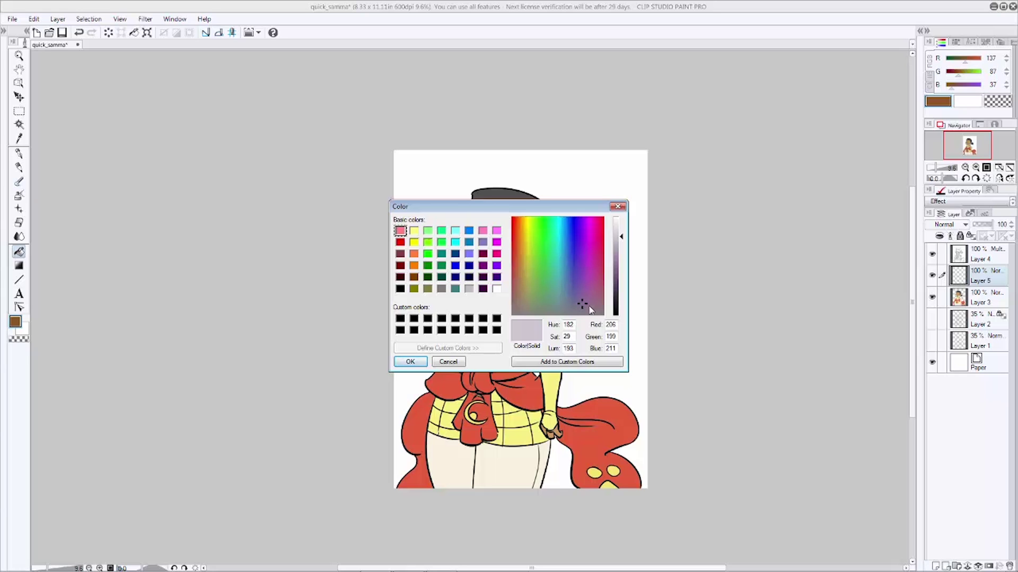
click(408, 364)
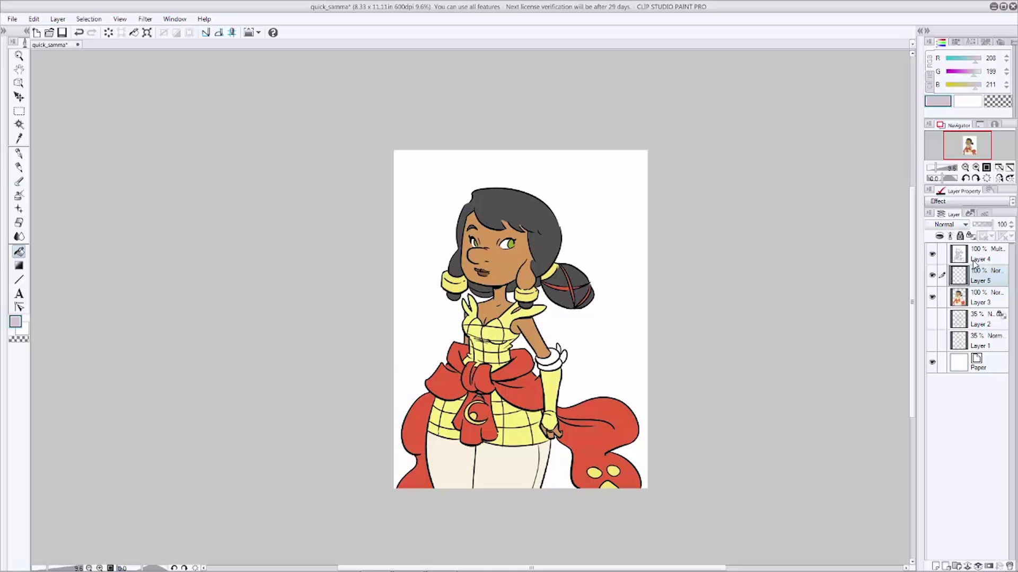
Set the new layer's blending mode to Multiply and fill the whole layer with the lavender
click(950, 225)
click(941, 256)
key(alt+BackSpace)
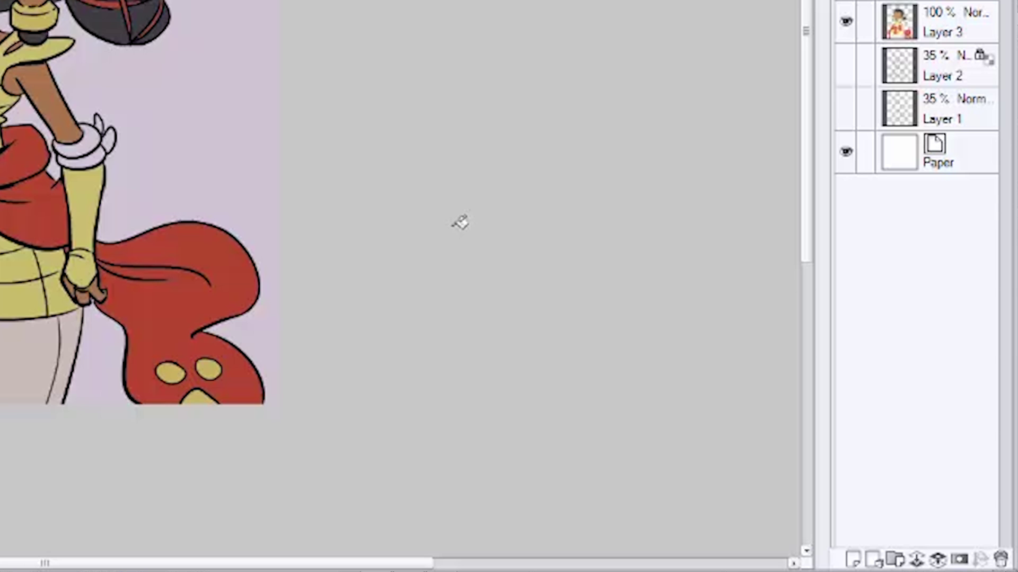
Add a layer mask to the lavender Multiply layer and clear the mask so the shadow is entirely hidden
click(961, 560)
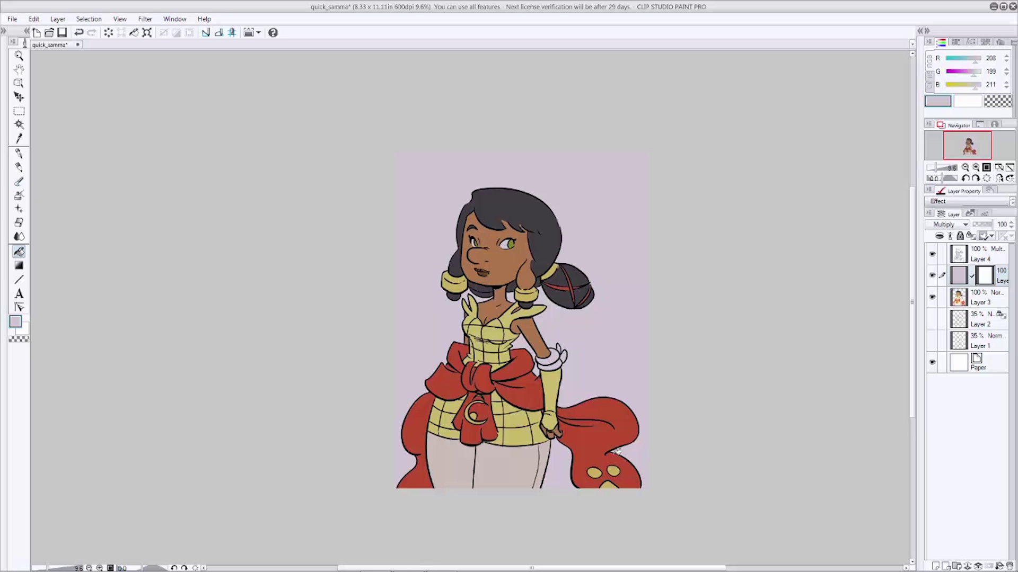
click(27, 340)
key(alt+Delete)
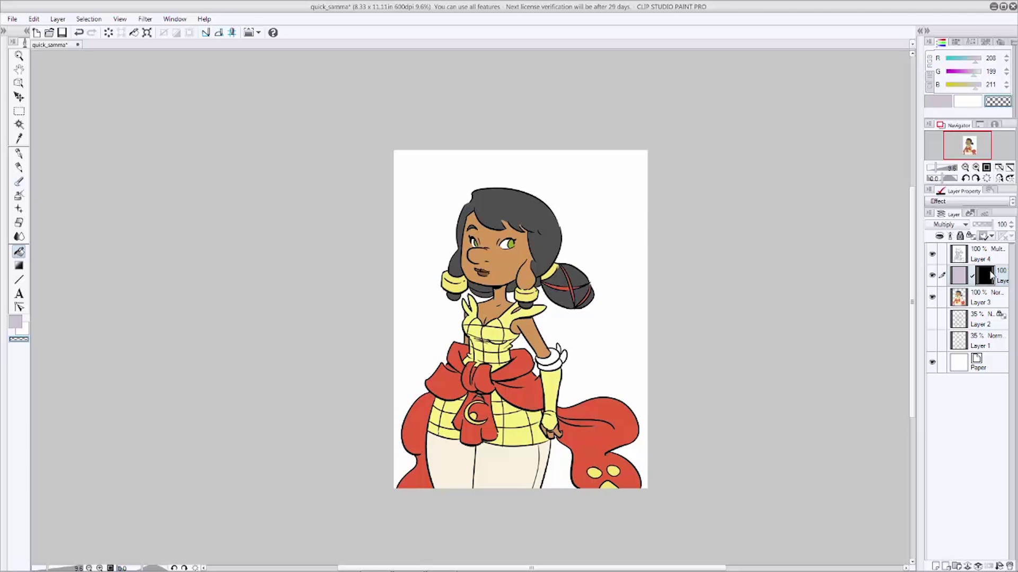
Try a shading stroke on the mask across the lower face and hair locks, and undo it
click(19, 325)
click(21, 154)
mouse_move(423, 291)
mouse_down()
mouse_move(541, 249)
mouse_move(476, 254)
mouse_move(524, 286)
mouse_up()
key(ctrl+z)
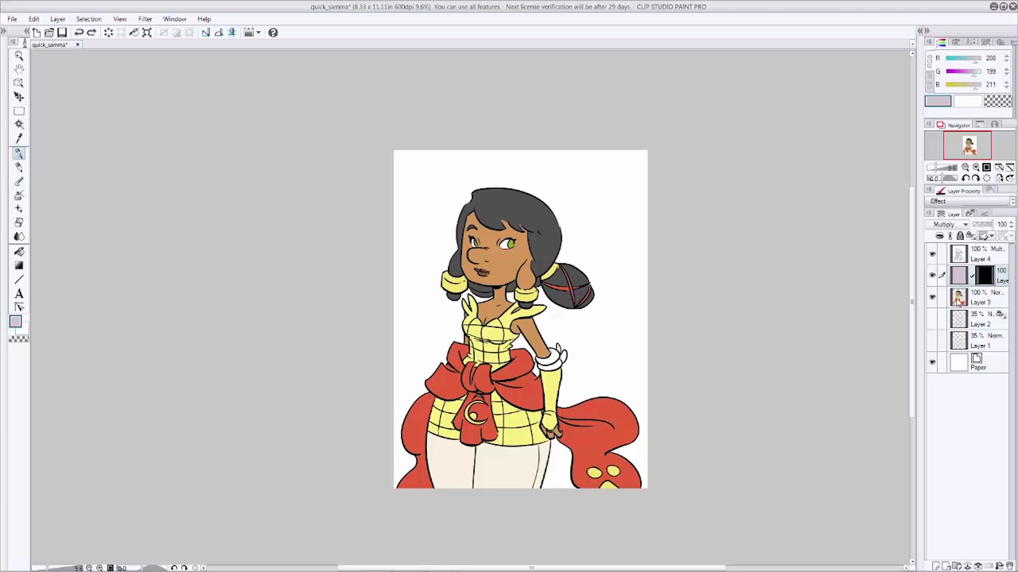
On the flat color layer, sample the dark gray of the hair and fill the uncolored side lock beside the face
click(957, 301)
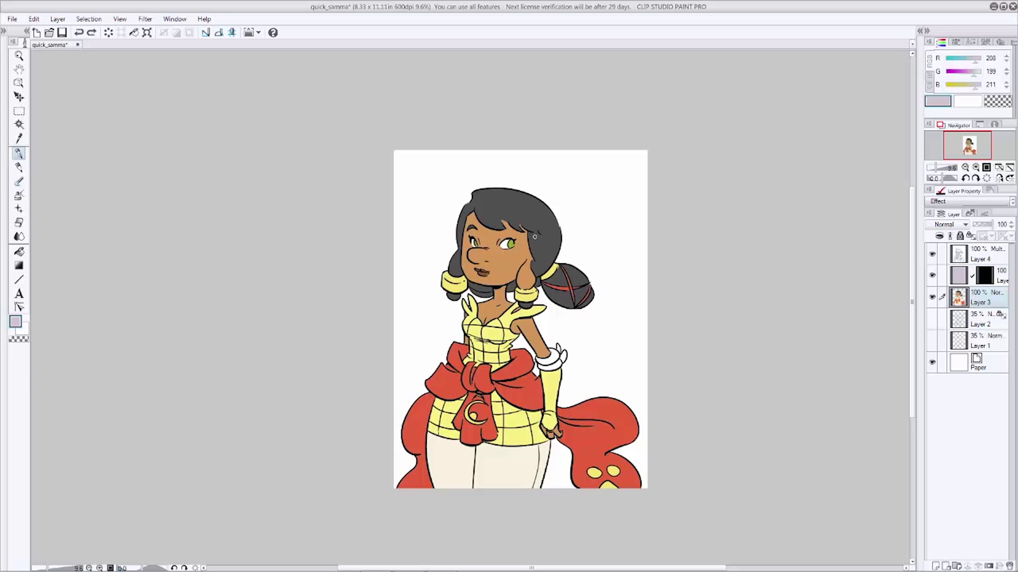
click(543, 245)
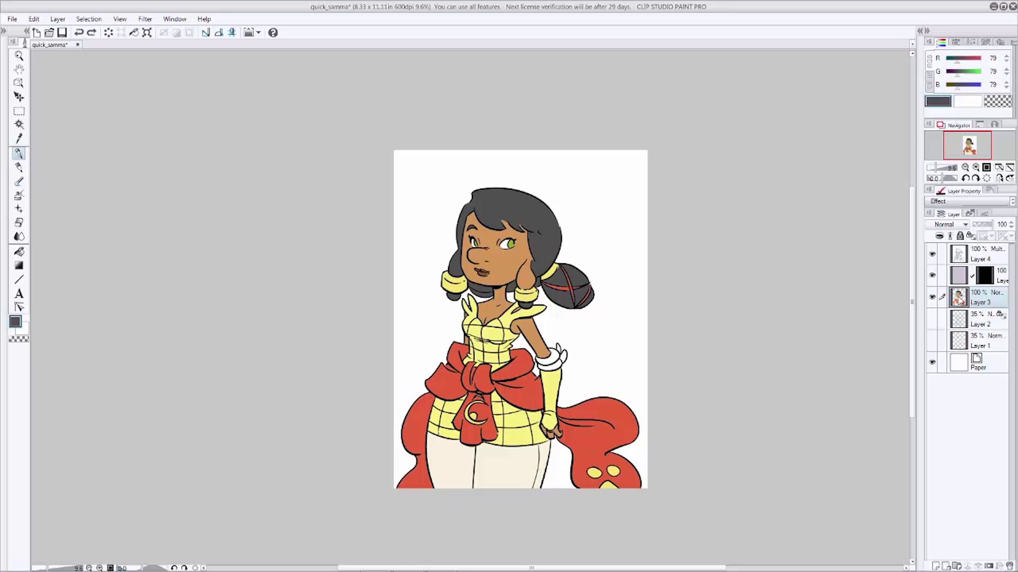
drag(530, 258, 525, 263)
key(g)
click(537, 273)
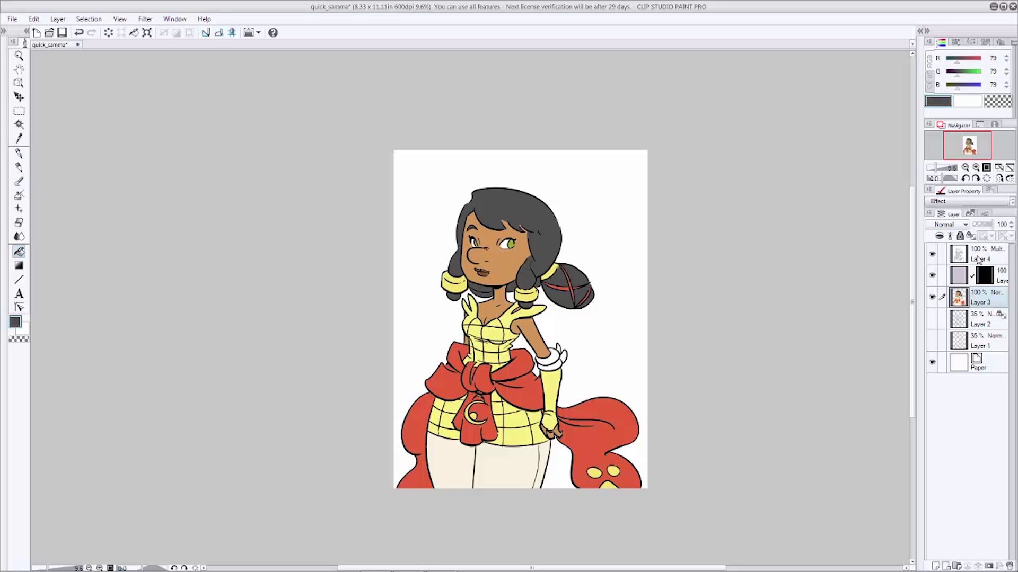
On the shadow layer's mask, paint shadows around the nose and along the lower edge of the bangs
click(983, 280)
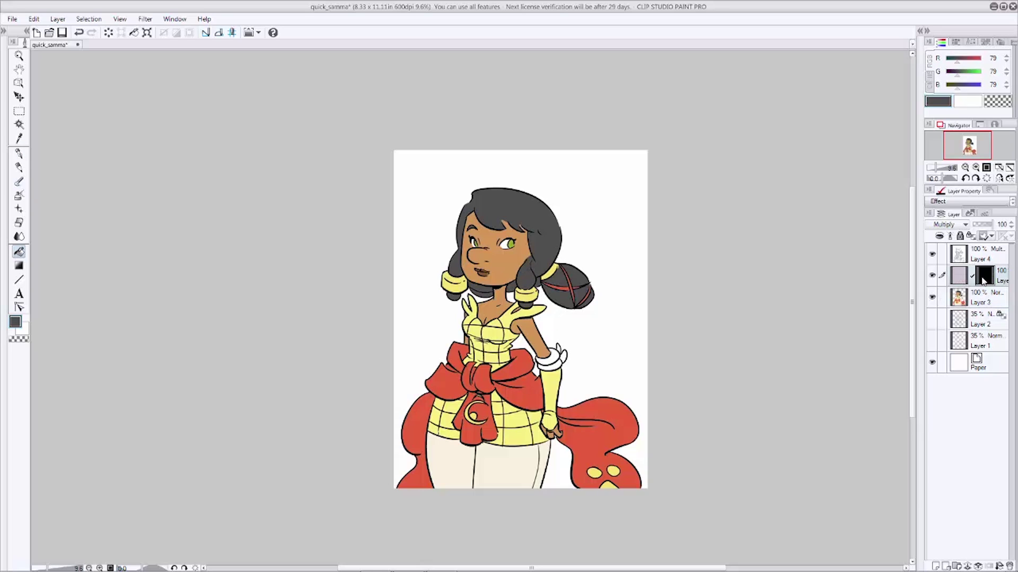
click(18, 154)
drag(466, 257, 491, 256)
drag(476, 211, 502, 228)
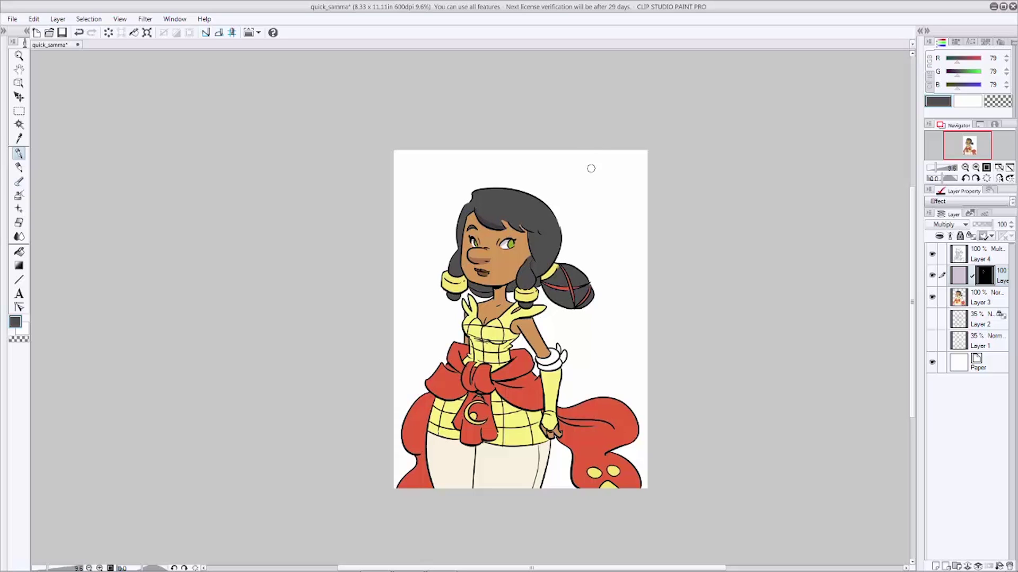
Sketch a small light bulb with rays in the page's empty upper right corner to mark the light source
mouse_move(589, 183)
mouse_down()
mouse_move(607, 159)
mouse_move(610, 169)
mouse_up()
drag(607, 178, 612, 178)
drag(607, 184, 612, 187)
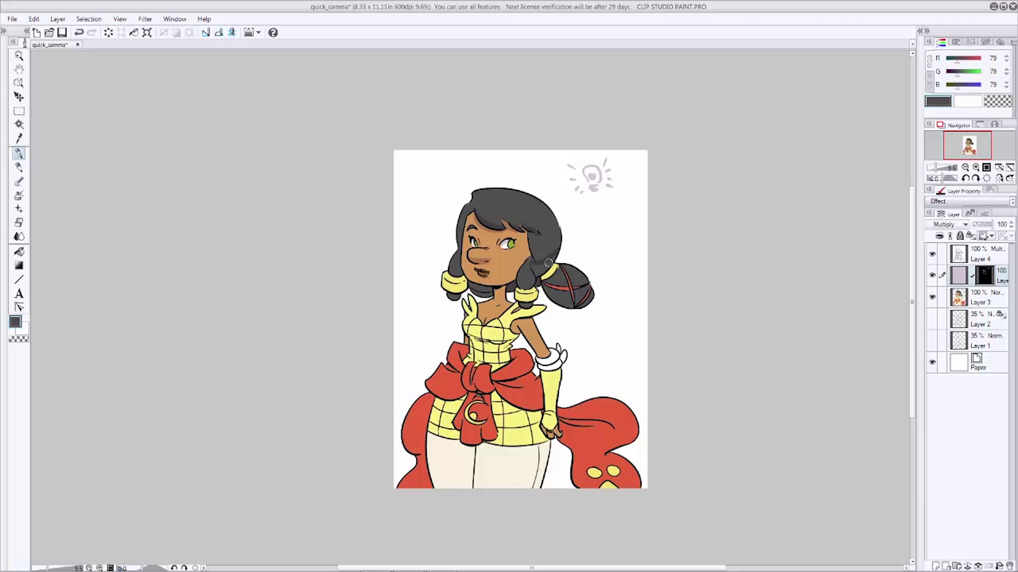
Redo the hair shading strokes and paint a shadow on the side of the bun nearest the head
key(ctrl+z)
key(ctrl+z)
mouse_move(551, 277)
mouse_down()
mouse_move(565, 286)
mouse_move(549, 292)
mouse_move(568, 302)
mouse_up()
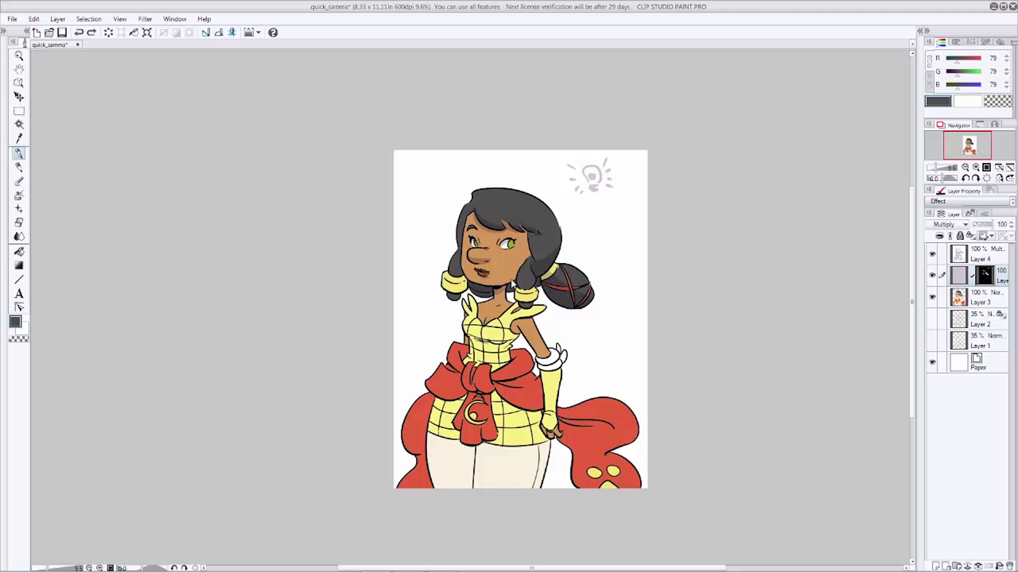
key(ctrl+z)
Paint shadows on the chest, under the bust and along the bodice, trimming them with the transparent color
mouse_move(480, 319)
mouse_down()
mouse_move(494, 322)
mouse_move(481, 339)
mouse_up()
key(ctrl+z)
key(c)
key(c)
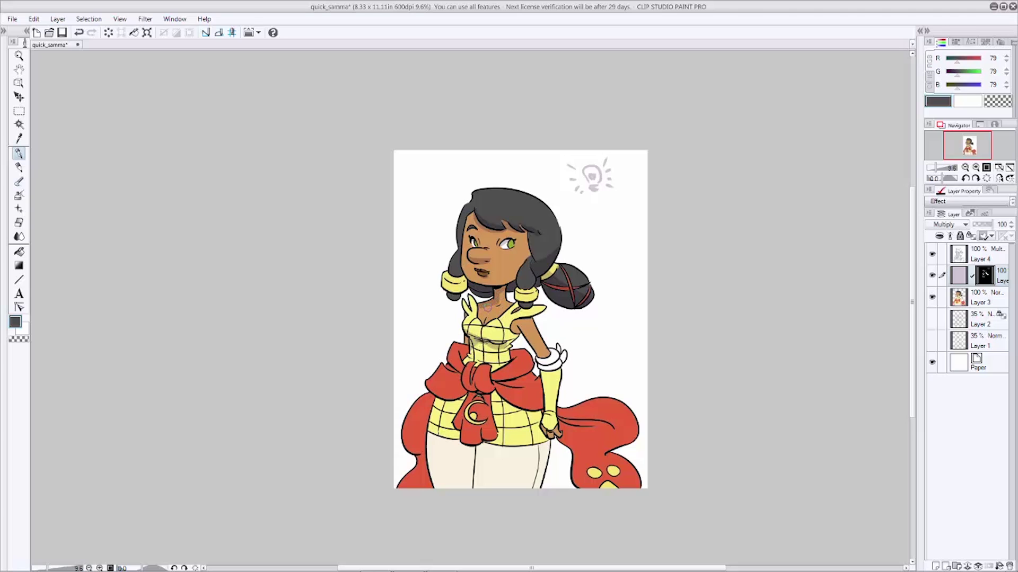
mouse_move(513, 322)
mouse_down()
mouse_move(527, 329)
mouse_move(510, 347)
mouse_up()
key(c)
key(c)
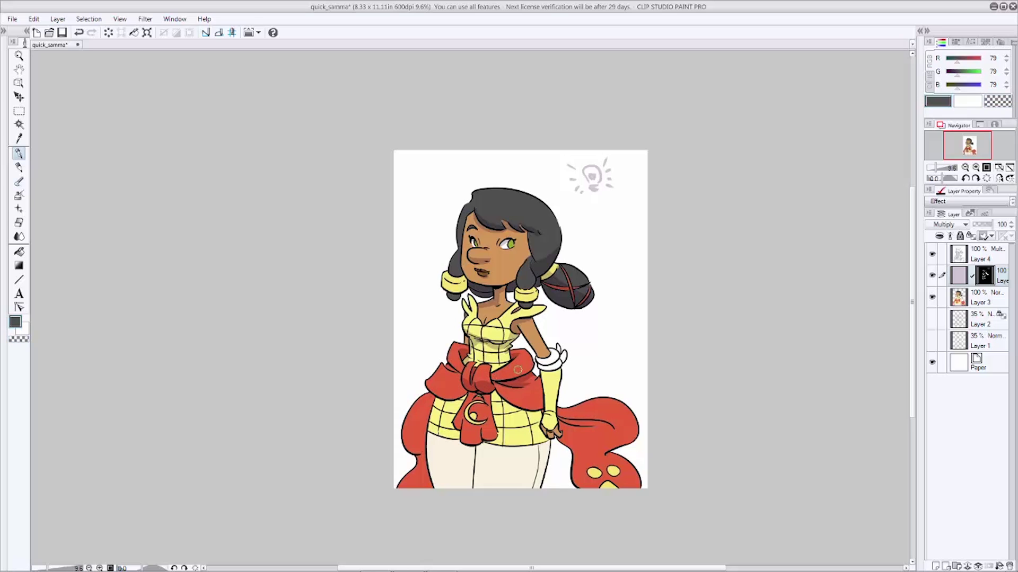
Shade the bow loop beside the gloved arm and the folds and underside of the sash tail flowing behind it
mouse_move(543, 375)
mouse_down()
mouse_move(559, 436)
mouse_move(610, 427)
mouse_up()
key(c)
key(c)
mouse_move(562, 441)
mouse_down()
mouse_move(575, 466)
mouse_move(576, 453)
mouse_up()
drag(606, 454, 617, 454)
Shade the sash tail on the far side, the skirt beneath the bow and the outer edge of the adjacent leg
key(c)
mouse_move(431, 397)
mouse_down()
mouse_move(408, 486)
mouse_move(421, 485)
mouse_move(409, 491)
mouse_up()
key(c)
drag(488, 396, 434, 398)
mouse_move(431, 487)
mouse_down()
mouse_move(439, 400)
mouse_move(438, 488)
mouse_up()
Refine the shadow on the sash tail beside the gloved hand and shade the jaw edge of the face
key(c)
key(c)
key(c)
drag(566, 431, 564, 433)
key(c)
key(c)
key(c)
key(ctrl+z)
drag(472, 273, 464, 281)
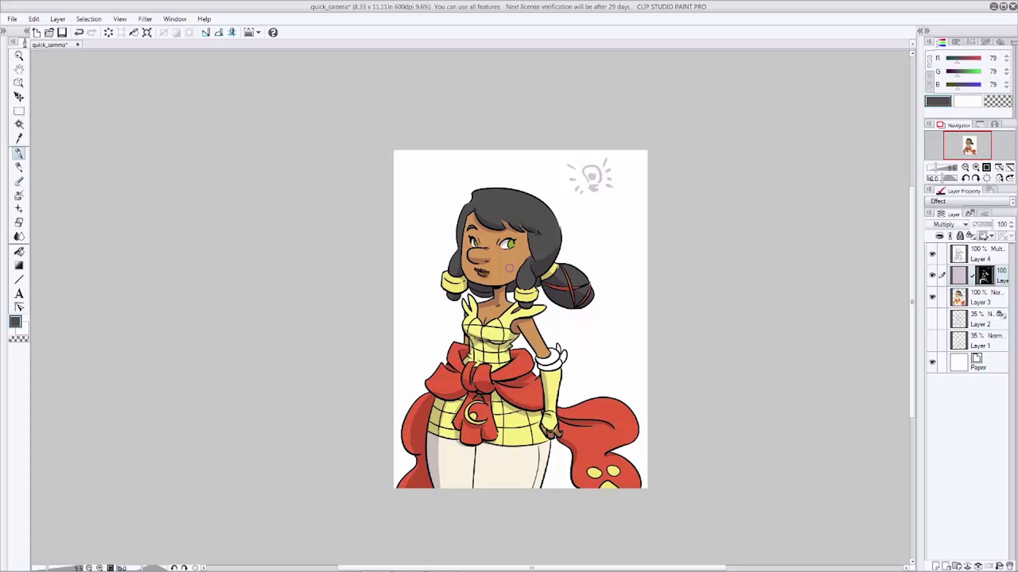
Paint a vertical shadow down the leg nearest the gloved arm, along the line between the legs
mouse_move(474, 446)
mouse_down()
mouse_move(482, 519)
mouse_move(489, 490)
mouse_up()
key(c)
key(c)
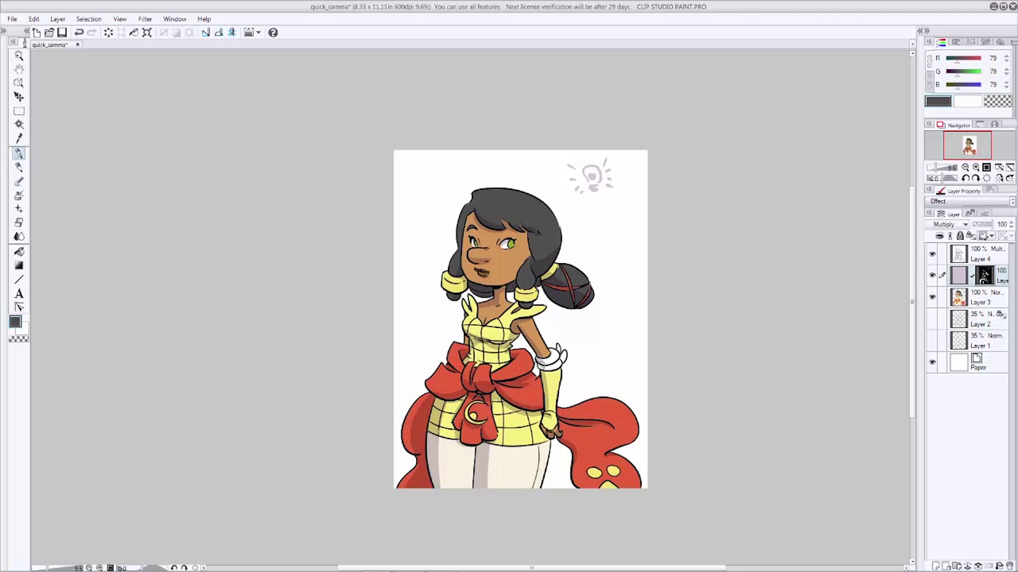
key(c)
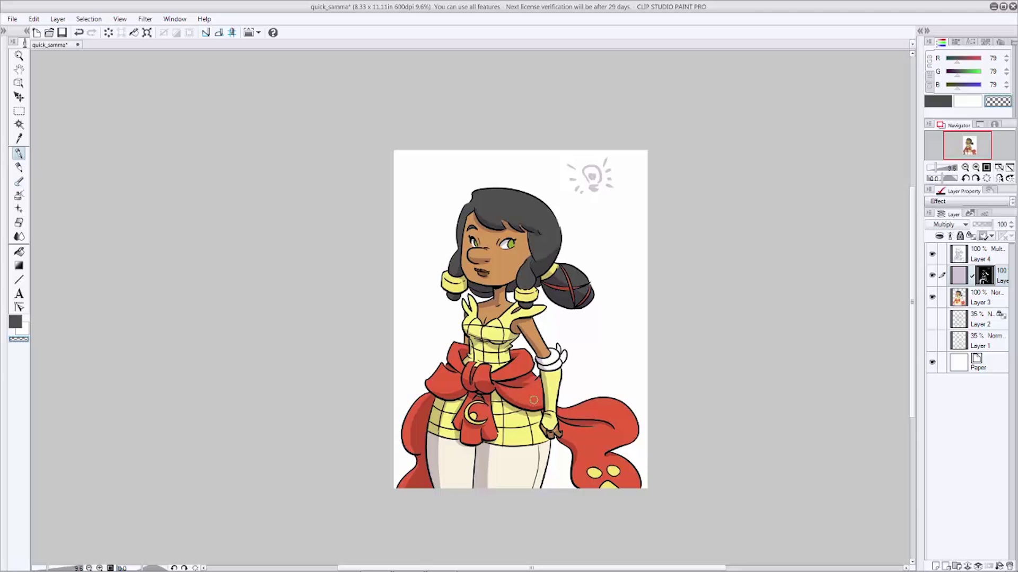